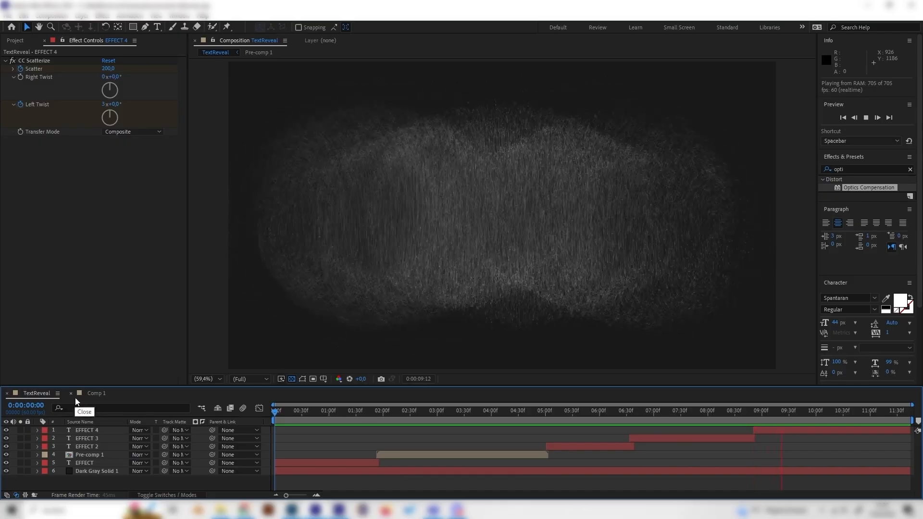
In Comp 1, add a new text layer reading EFFECT
click(94, 394)
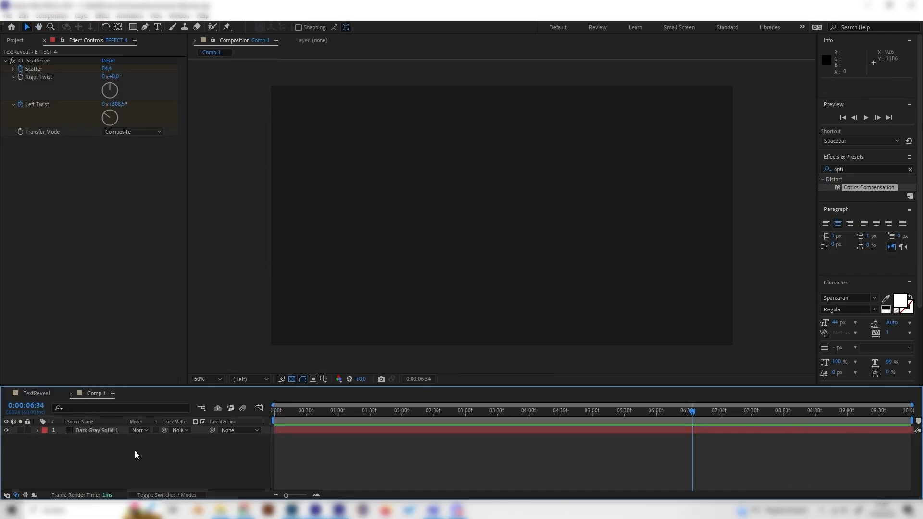
right_click(96, 447)
mouse_move(153, 327)
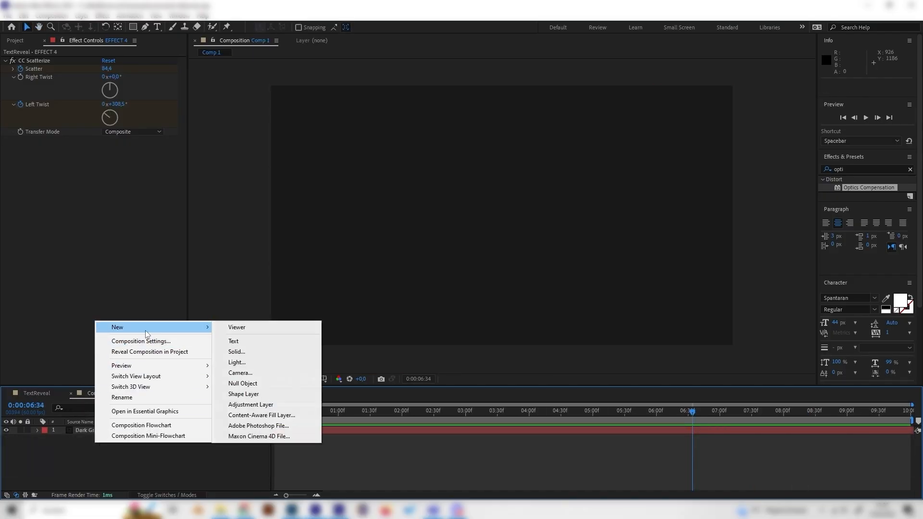
click(259, 345)
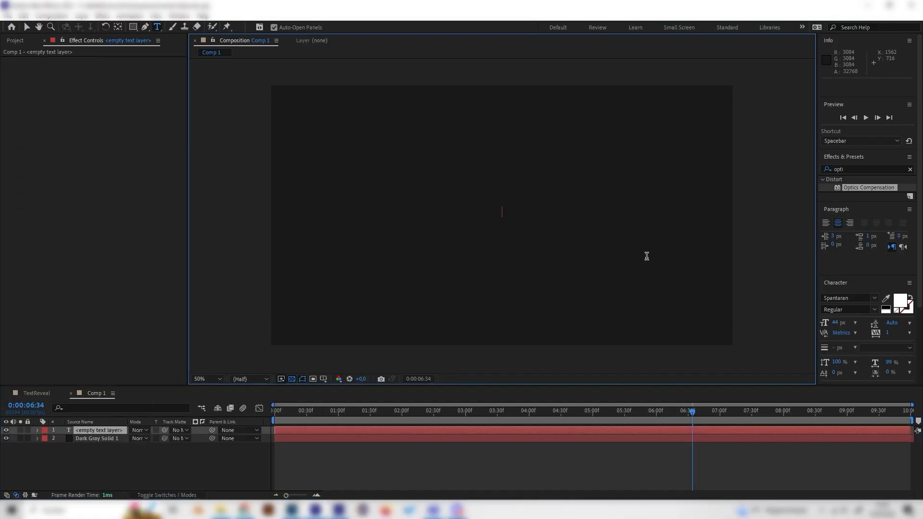
text(EFFECTS)
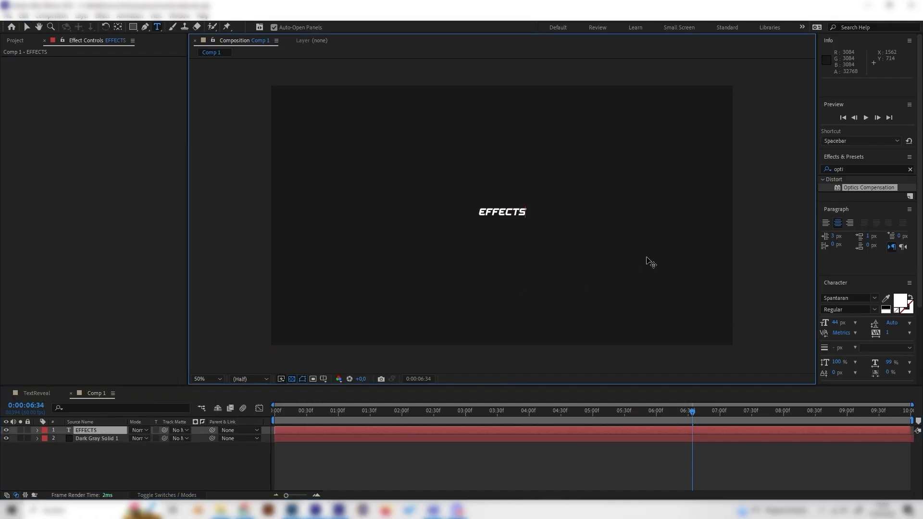
key(BackSpace)
key(Caps_Lock)
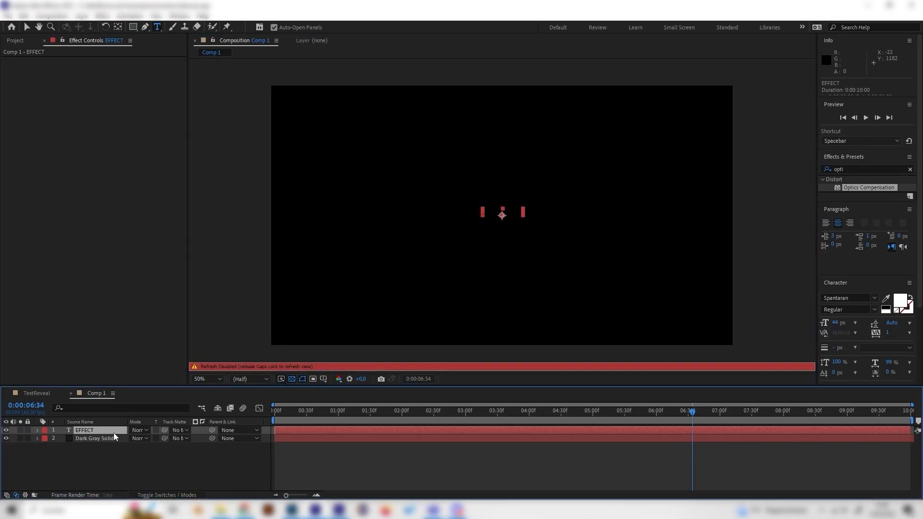
key(Caps_Lock)
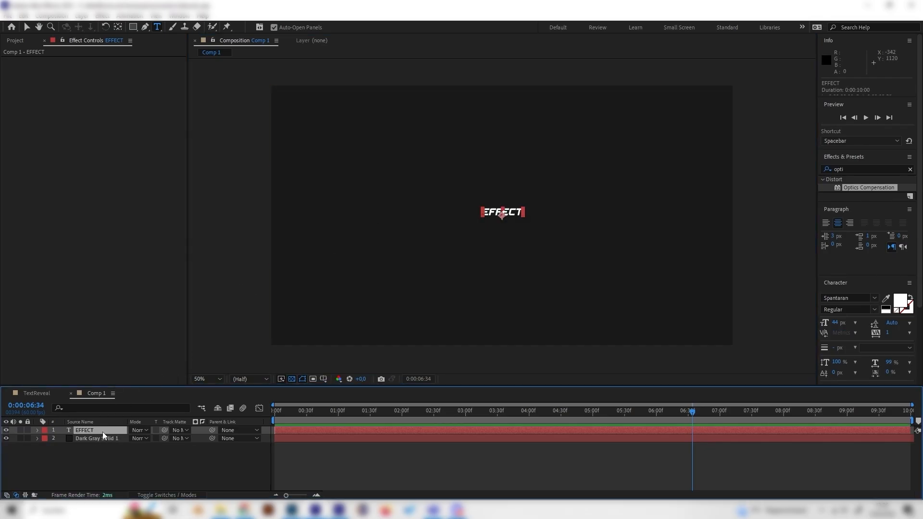
Scale the EFFECT text layer up to about 607%
key(s)
drag(157, 439, 374, 431)
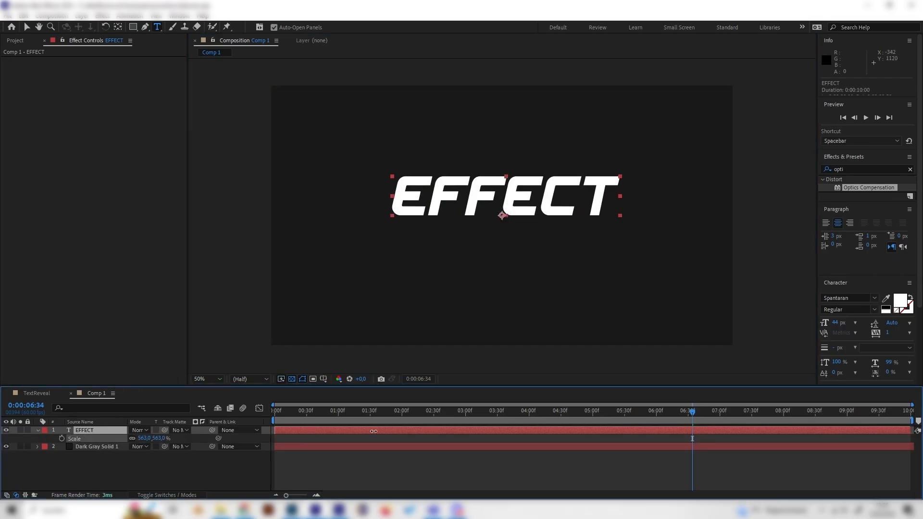
drag(154, 439, 175, 439)
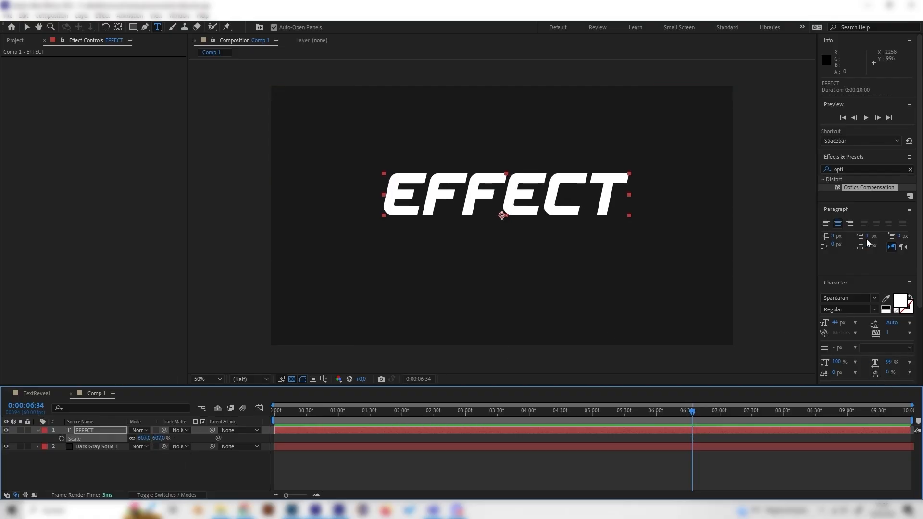
Align the text layer to the horizontal and vertical centre of the composition
scroll(876, 328, down, 3)
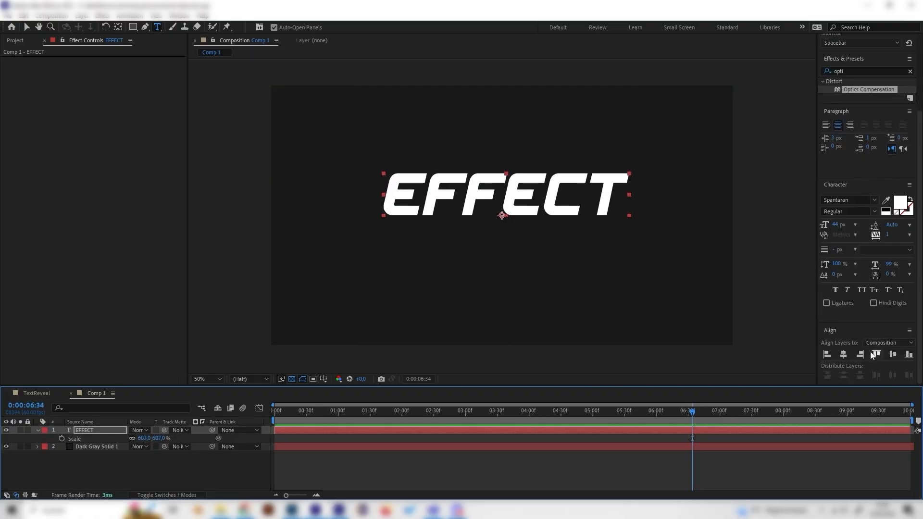
click(843, 355)
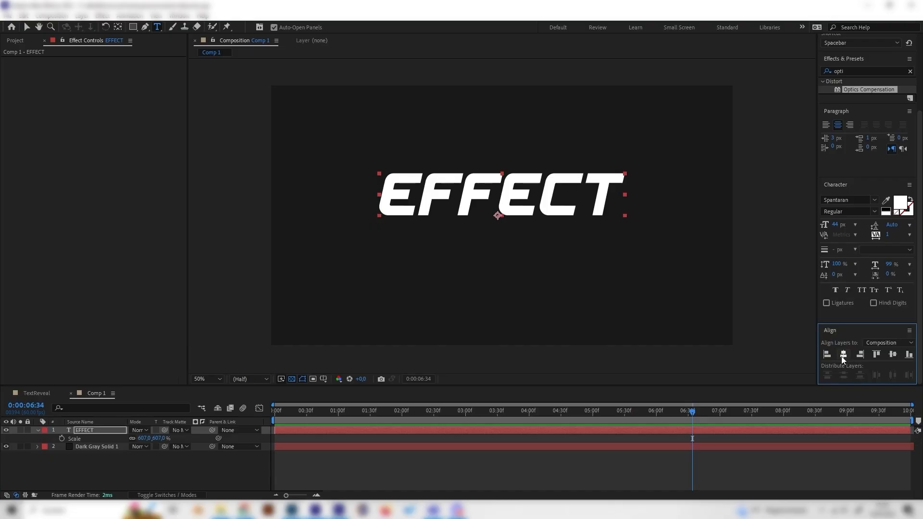
click(894, 355)
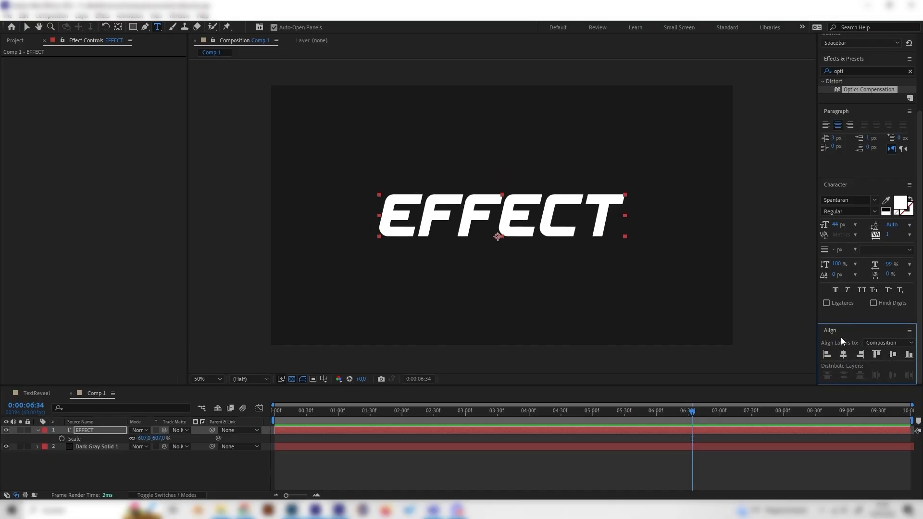
Search the effects for "opti" and apply Optics Compensation to the EFFECT text layer
click(179, 16)
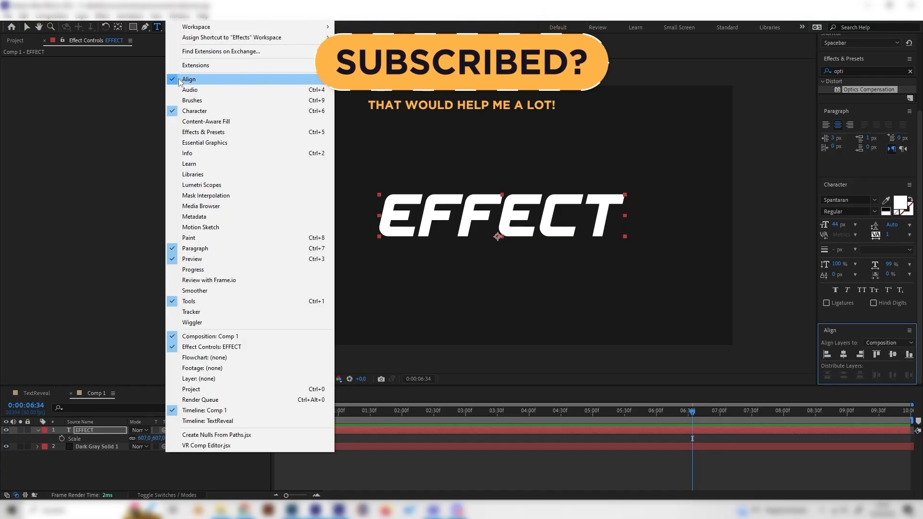
click(100, 453)
click(91, 431)
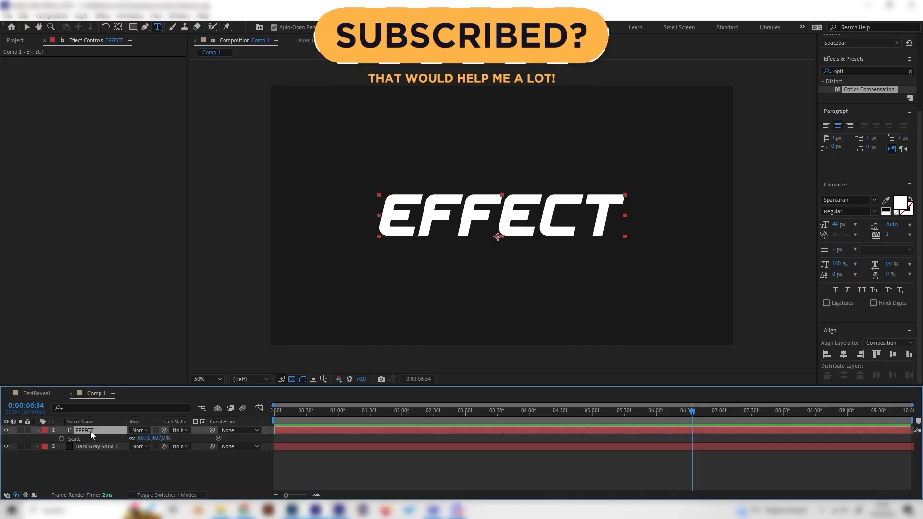
click(911, 71)
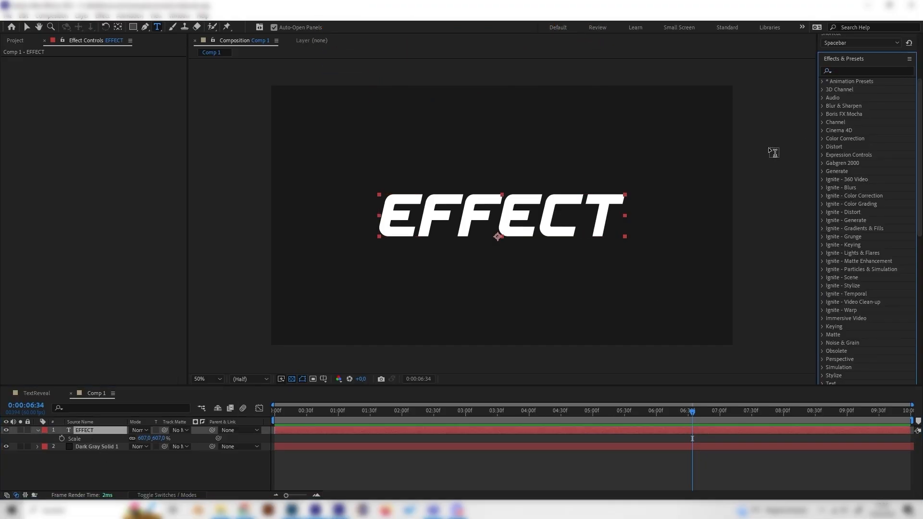
click(851, 70)
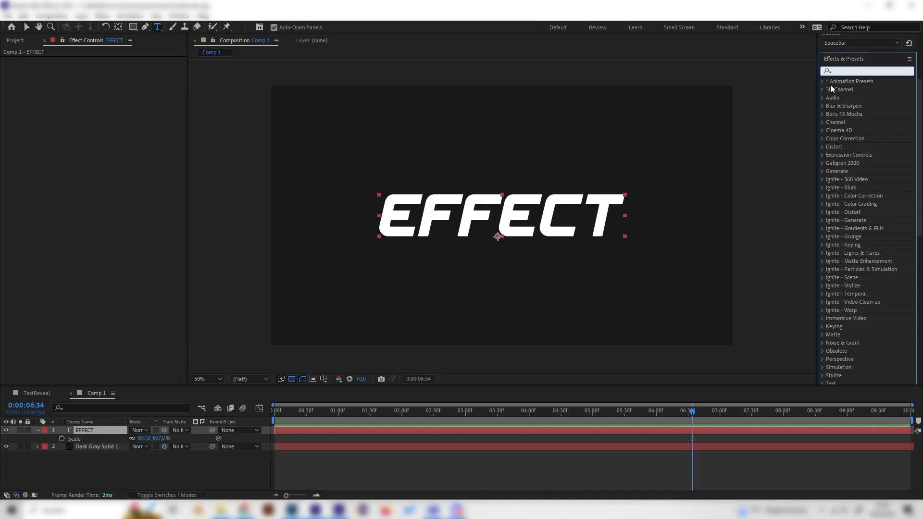
text(opti)
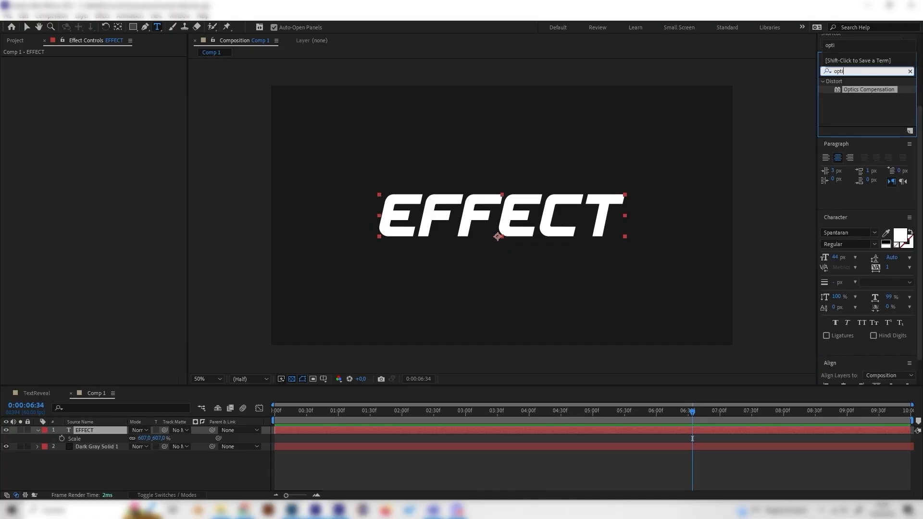
drag(858, 90, 91, 432)
At the start of the timeline, enable Reverse Lens Distortion and set Field of View to 180
drag(304, 410, 264, 421)
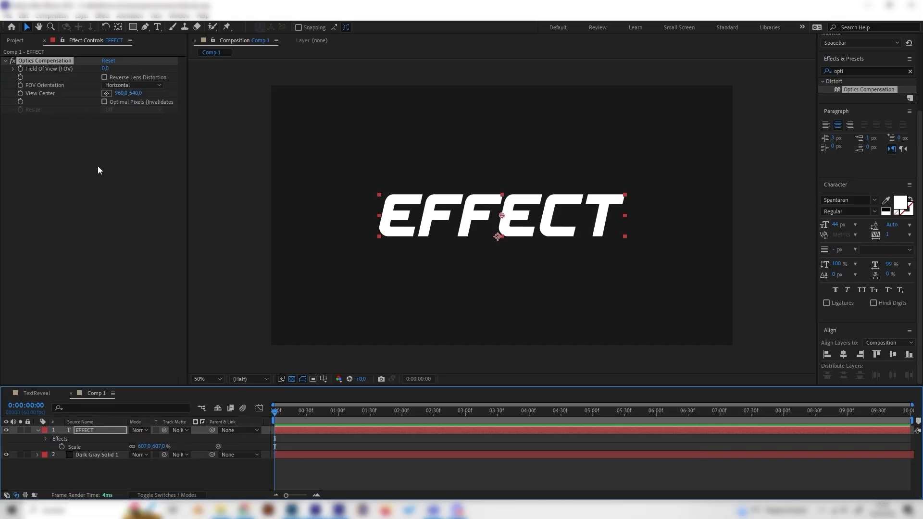
click(105, 78)
click(105, 69)
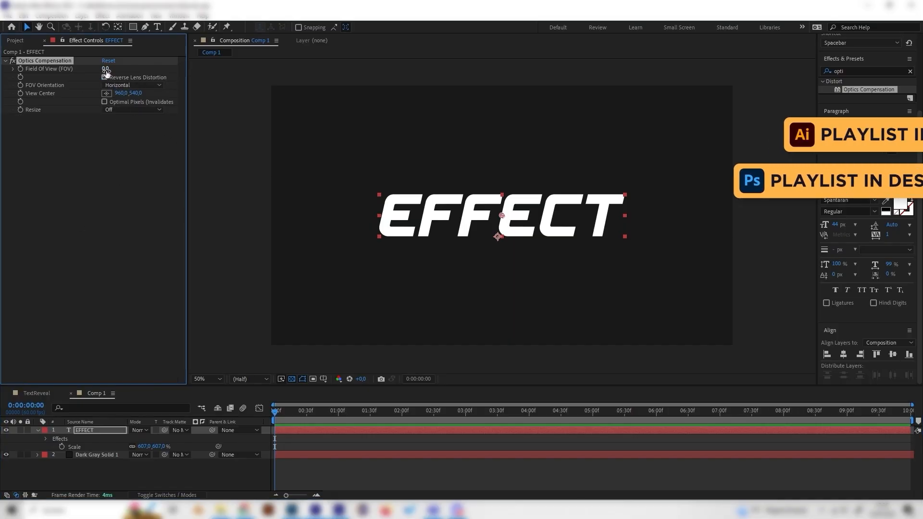
text(180)
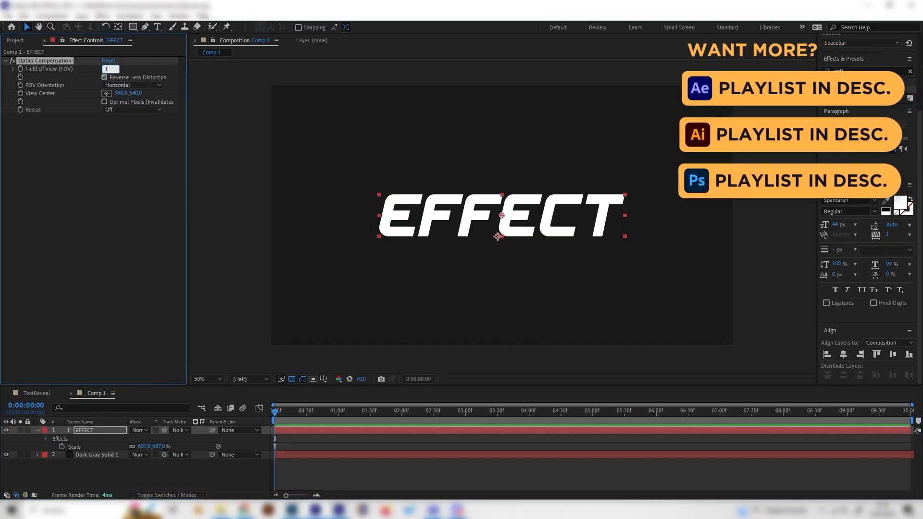
key(Return)
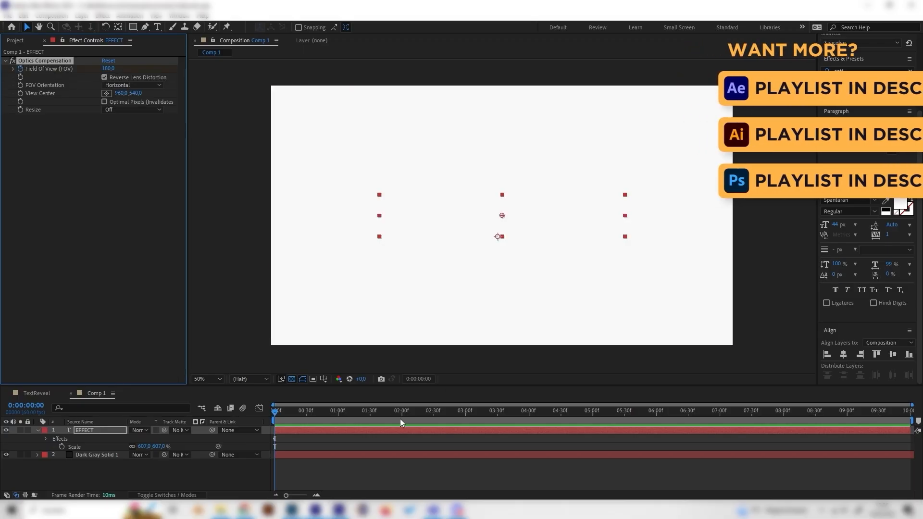
At about 2 seconds 29 frames, set Field of View to 0
drag(403, 416, 434, 412)
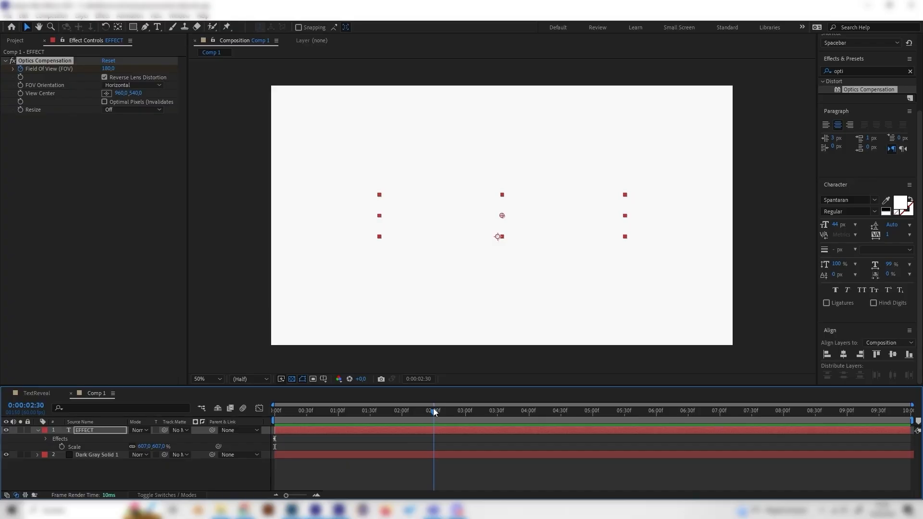
click(108, 67)
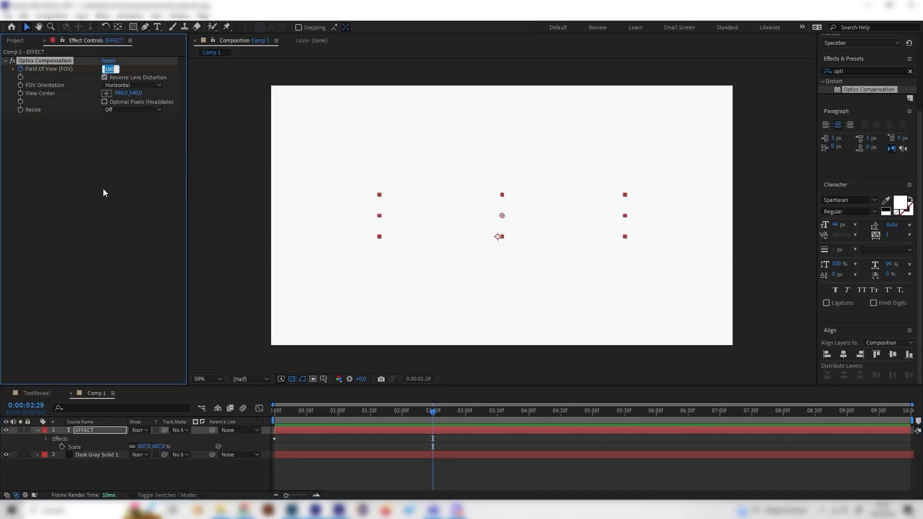
text(0)
key(Return)
Preview the Field of View animation from the start
drag(413, 411, 210, 446)
key(space)
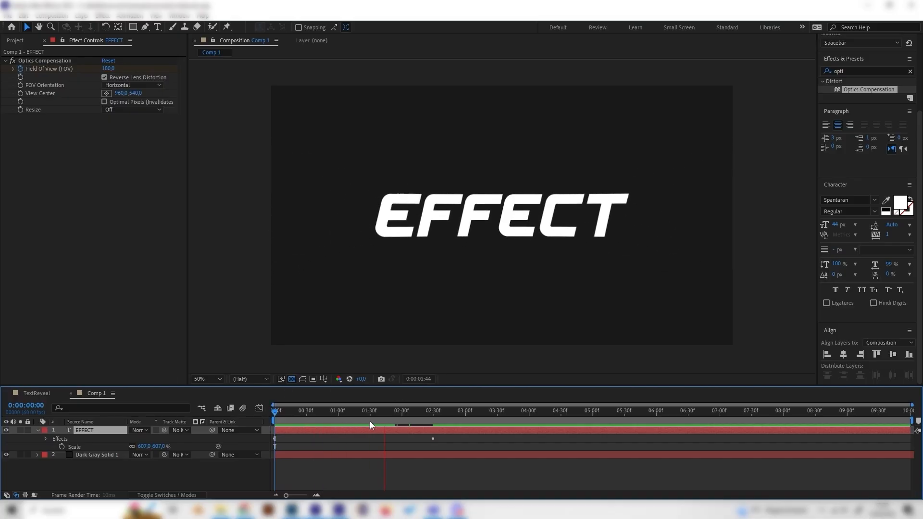
key(space)
key(space)
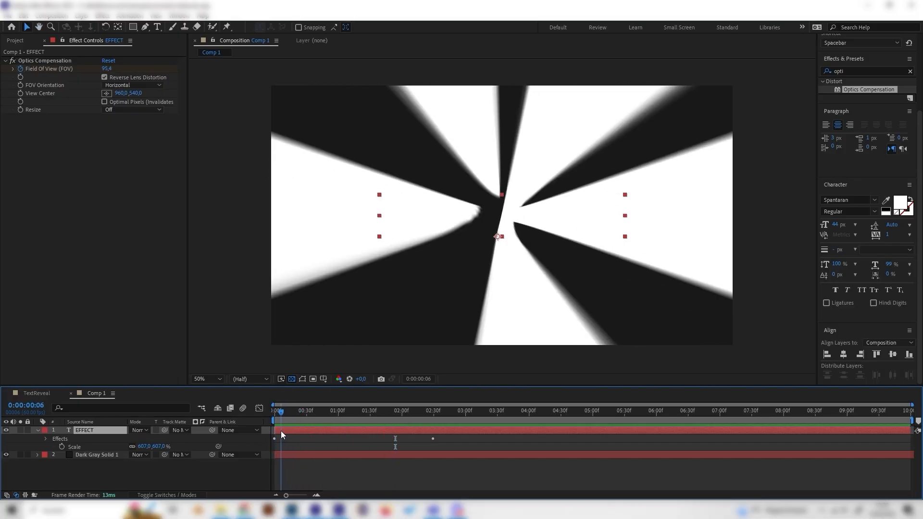
key(space)
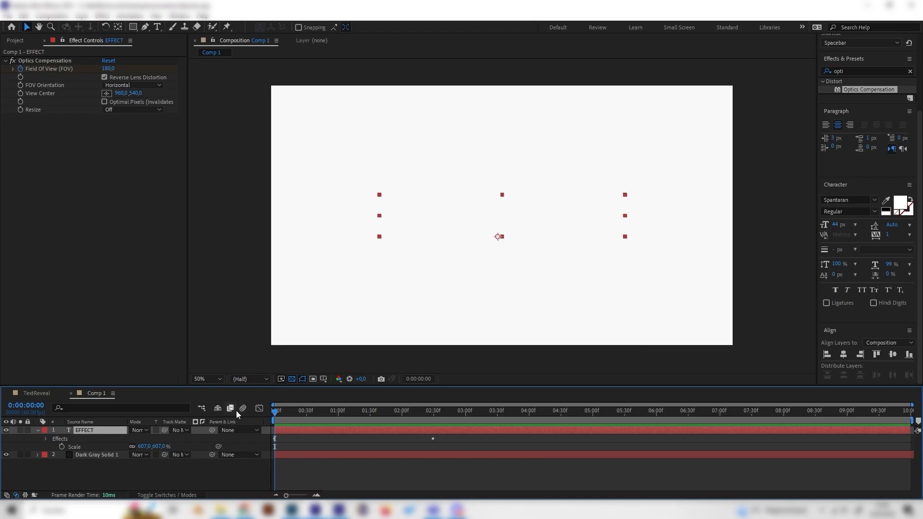
Keyframe the text layer's Opacity from 0% at the start to 100% at about 30 frames
click(154, 468)
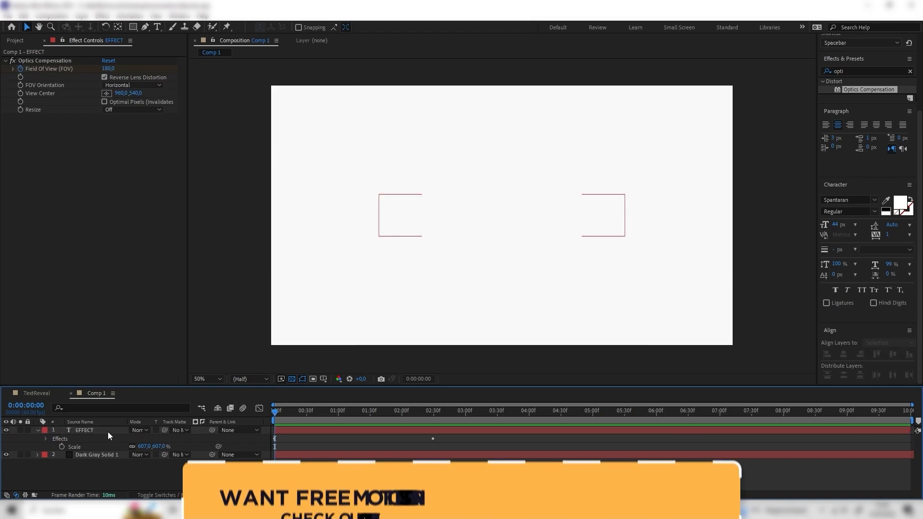
click(108, 433)
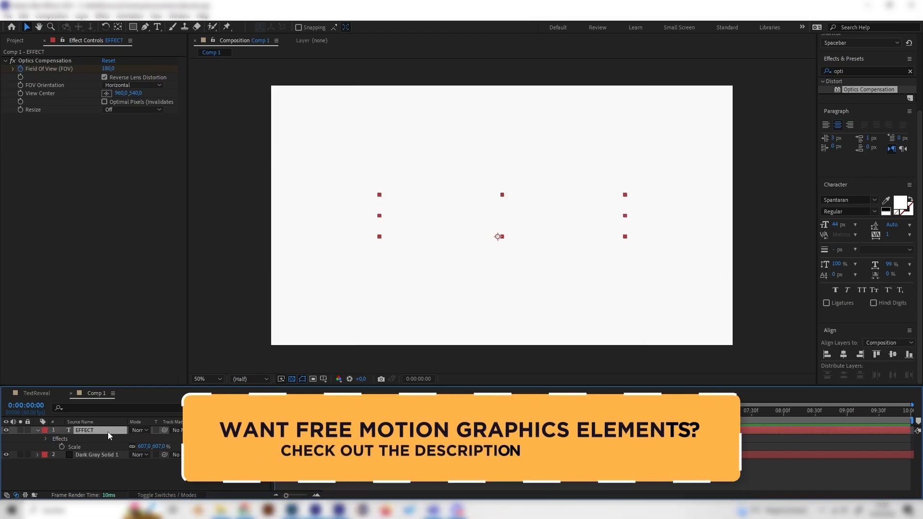
key(t)
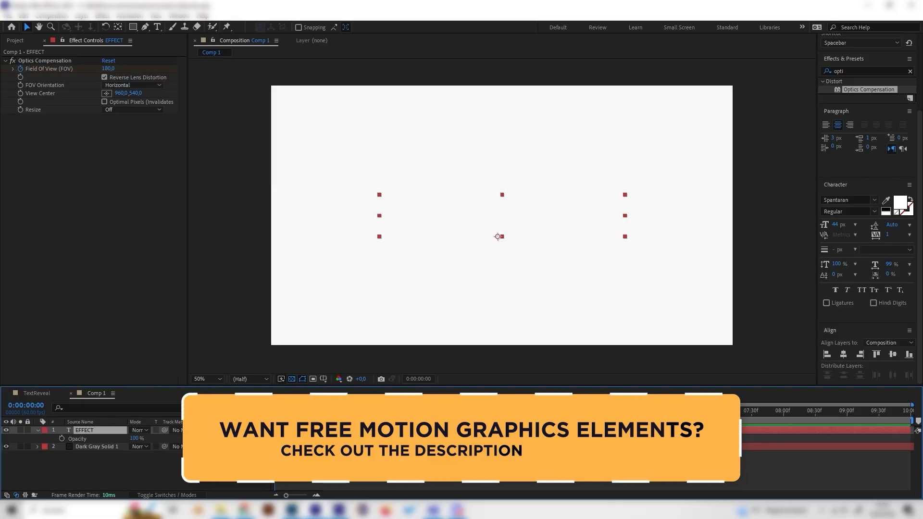
drag(135, 439, 78, 431)
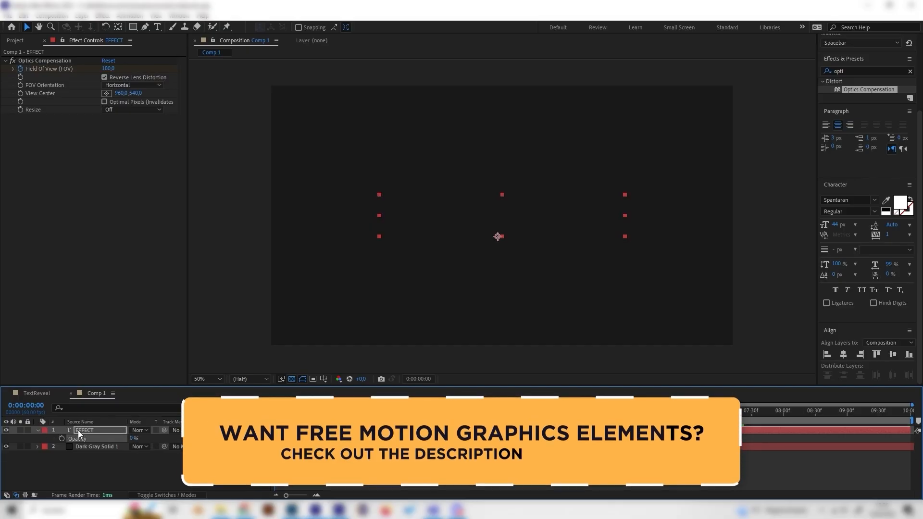
click(62, 438)
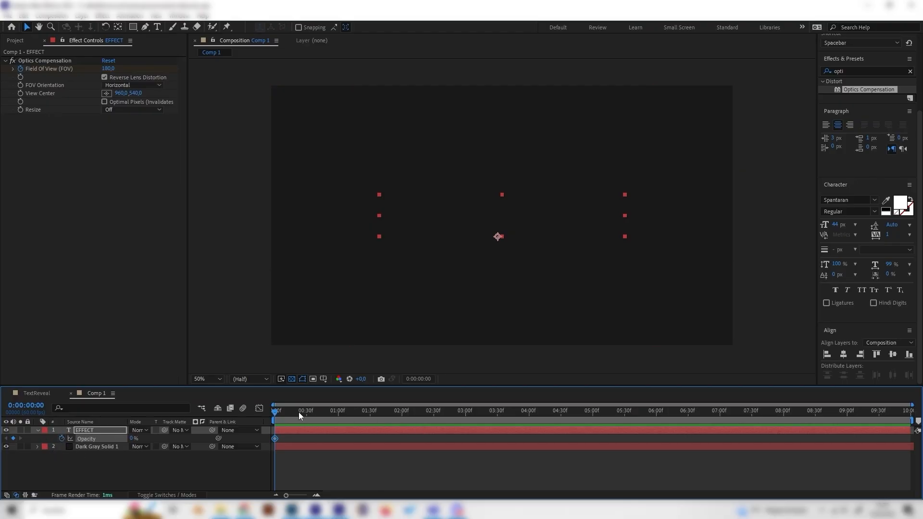
drag(296, 412, 306, 411)
drag(133, 439, 201, 439)
Preview the animation from the beginning
key(Home)
key(space)
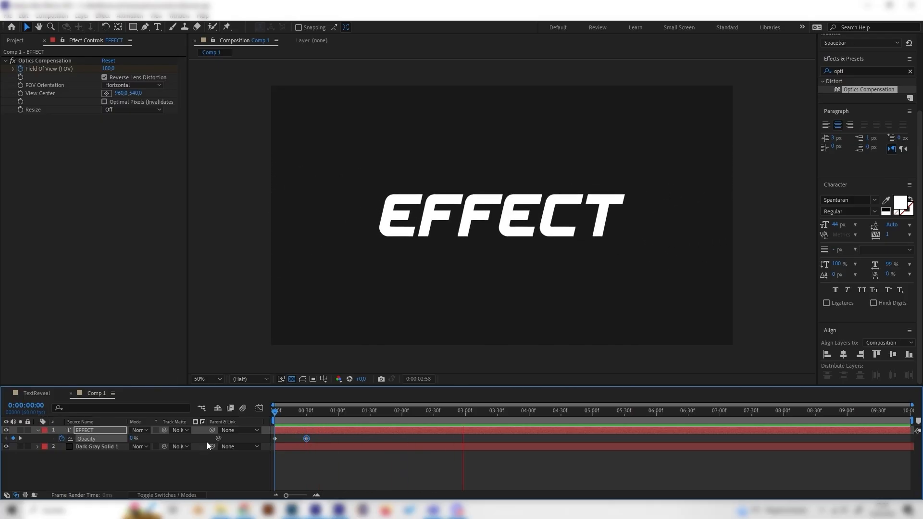
key(space)
Remove the Opacity keyframes and set the text layer's Opacity to 100%
click(80, 431)
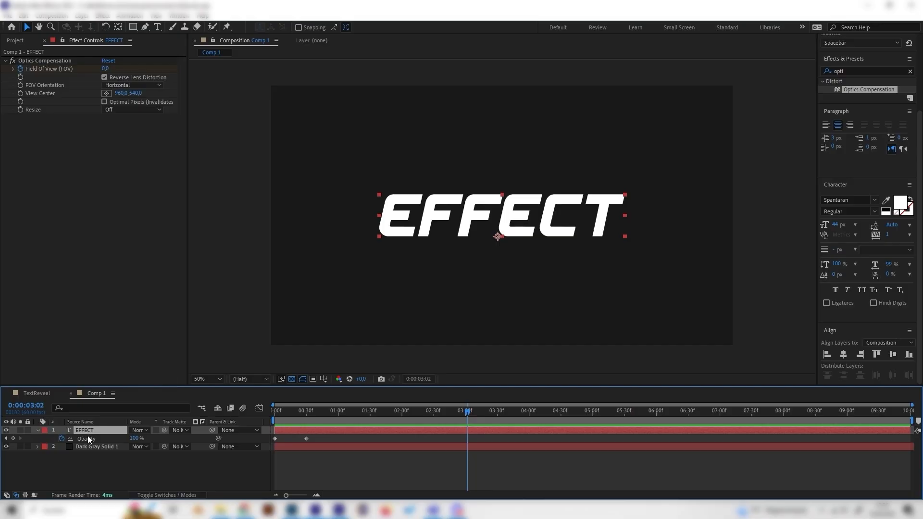
click(61, 438)
click(134, 438)
text(0)
key(Return)
drag(132, 439, 359, 276)
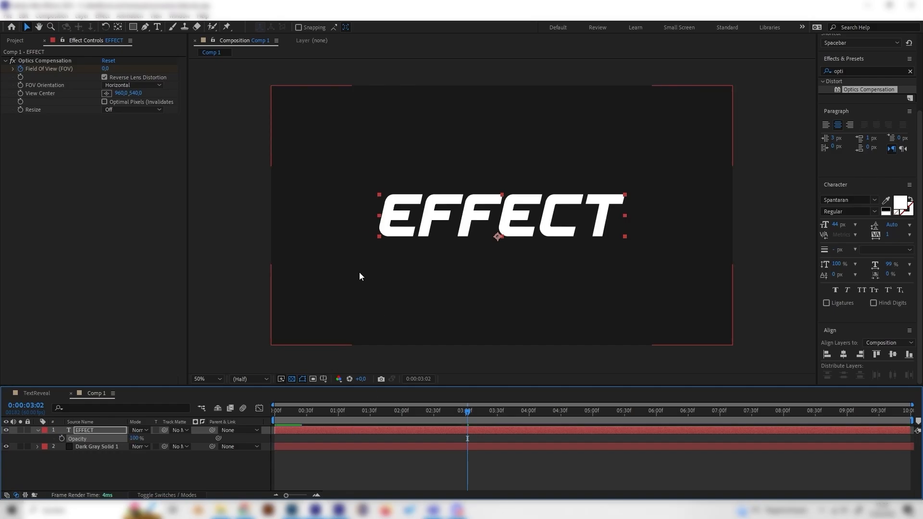
Delete the Optics Compensation effect from the text layer
click(36, 61)
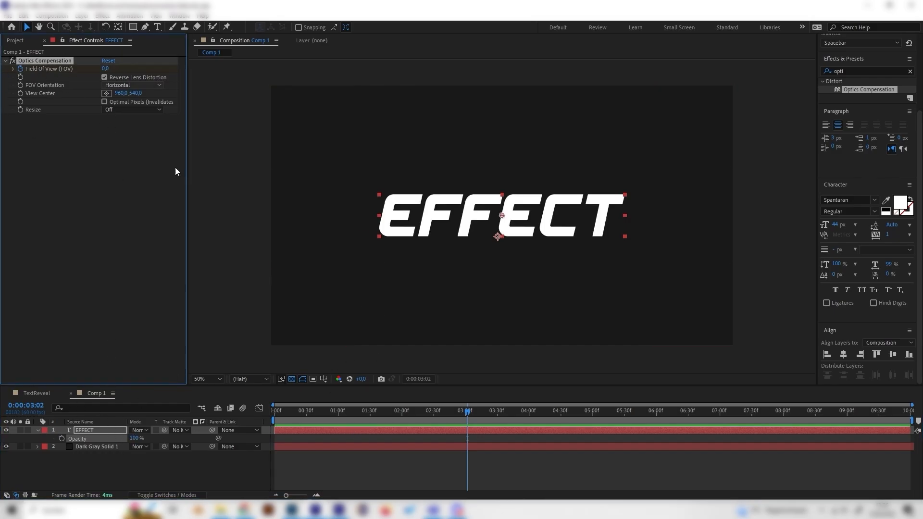
key(Delete)
click(134, 463)
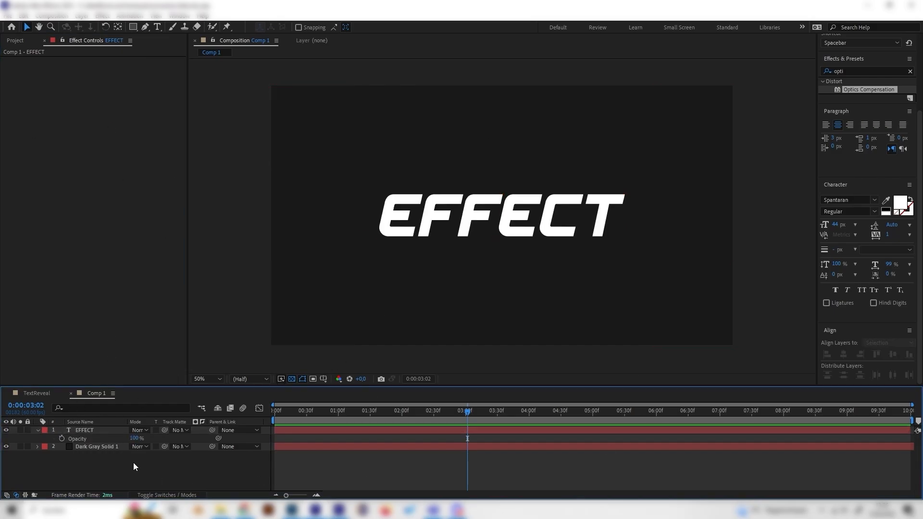
Return to the start of the timeline and create shapes from the EFFECT text layer
click(106, 432)
click(301, 414)
drag(301, 414, 226, 437)
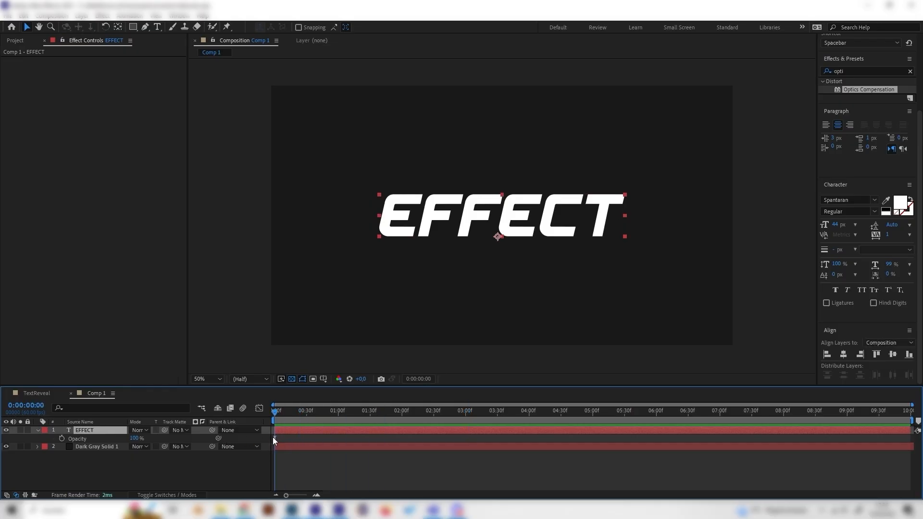
click(37, 430)
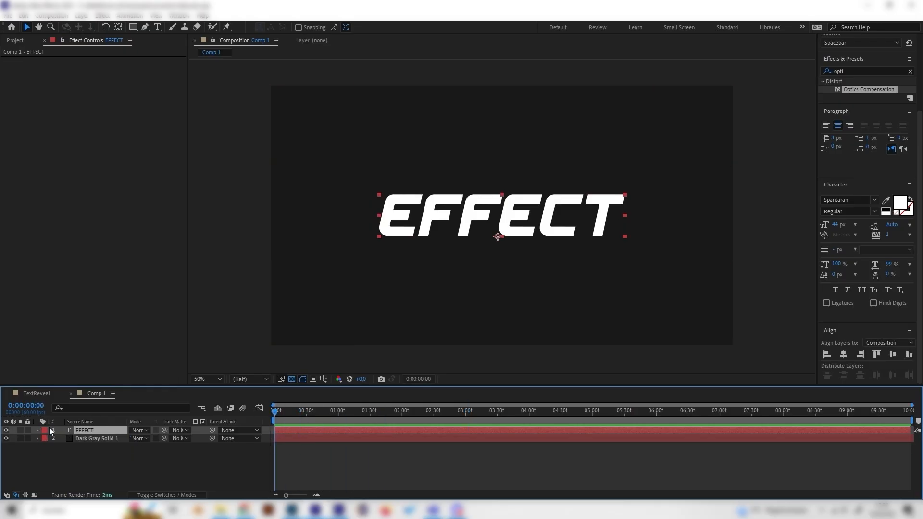
click(128, 462)
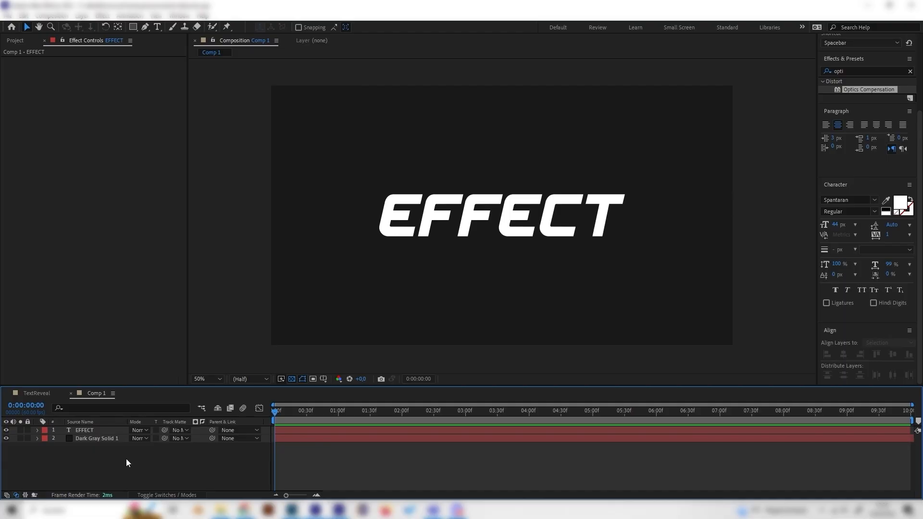
click(104, 433)
right_click(84, 428)
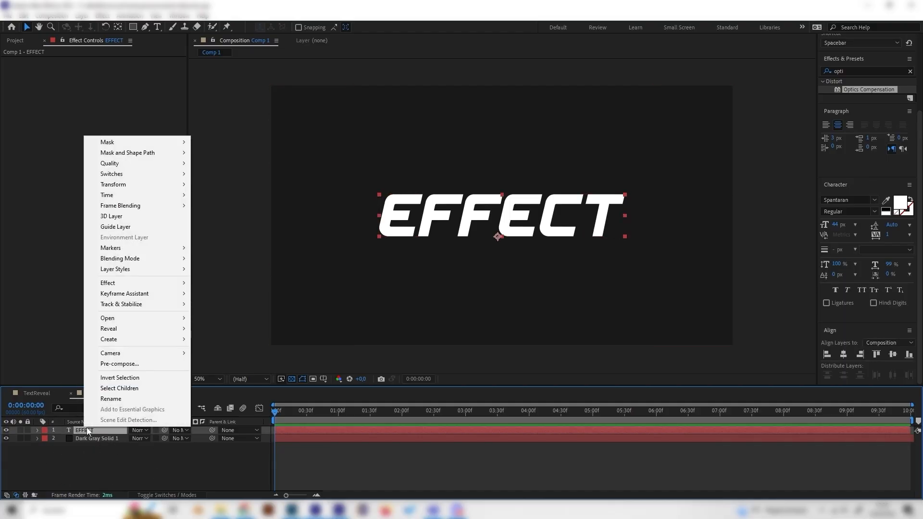
mouse_move(124, 342)
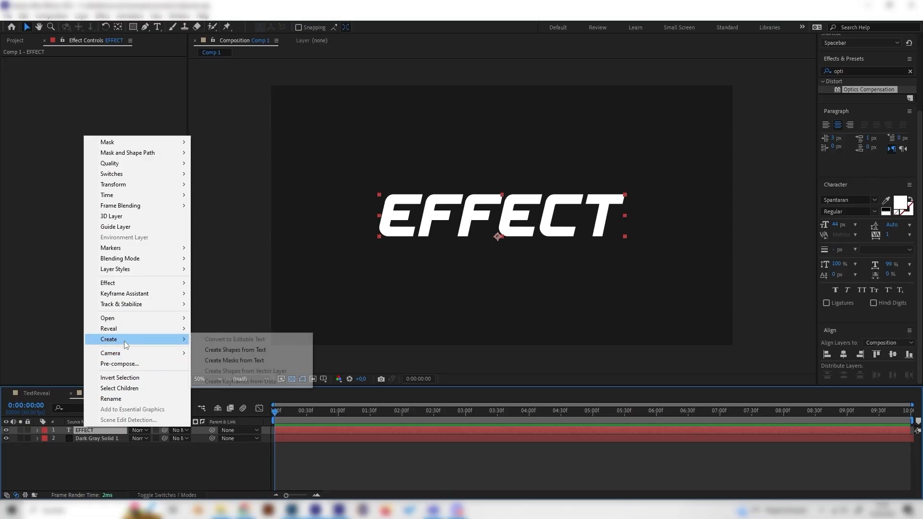
click(225, 351)
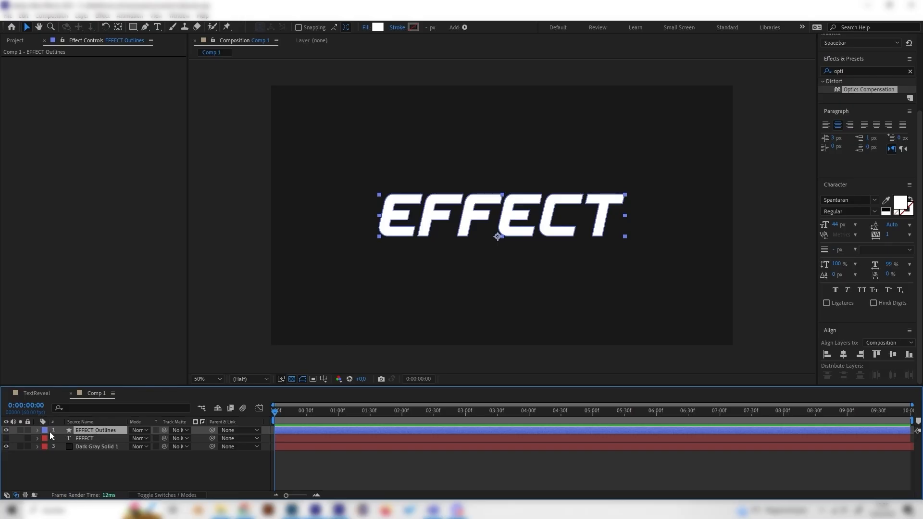
Delete the Fill from the E and first F letter groups of the EFFECT Outlines shape layer
click(37, 431)
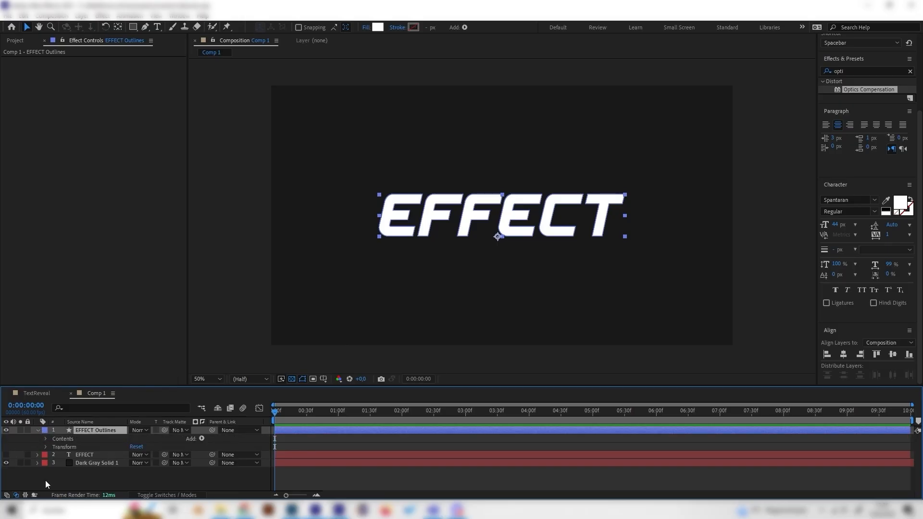
click(45, 439)
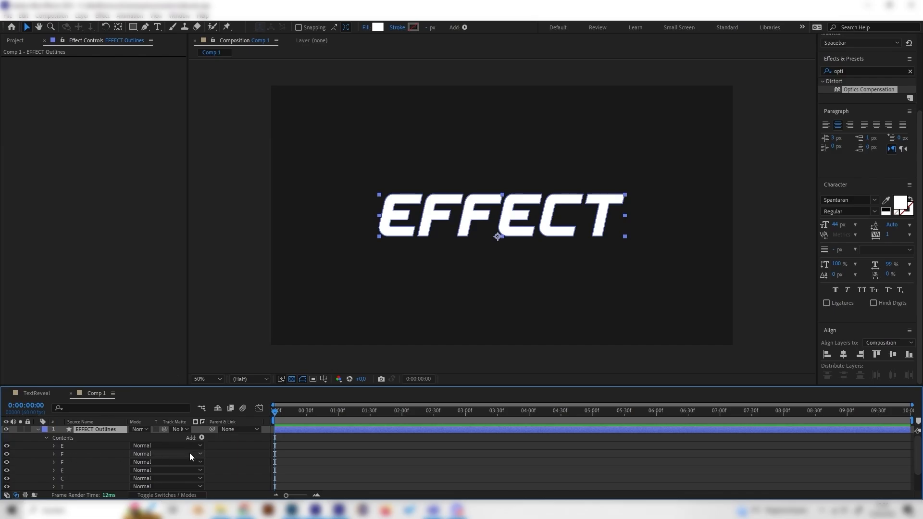
scroll(105, 464, down, 2)
scroll(101, 467, up, 2)
click(54, 446)
click(68, 455)
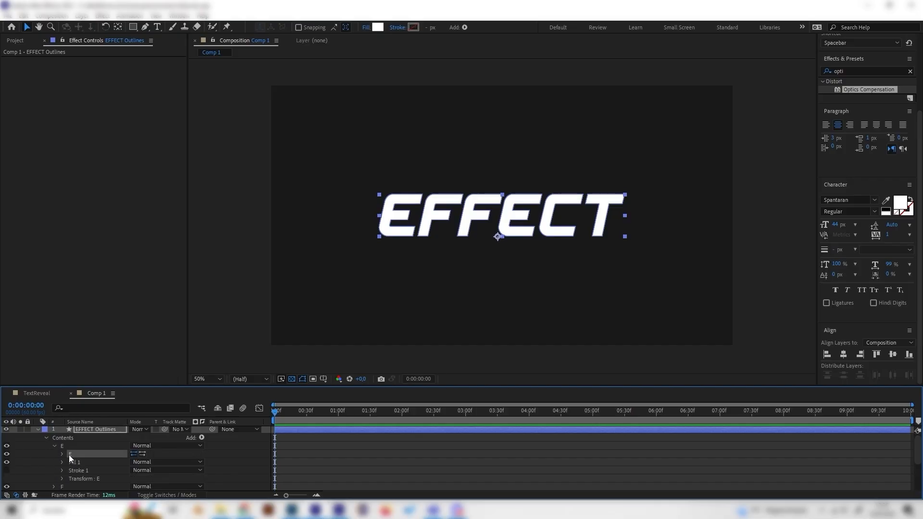
click(73, 464)
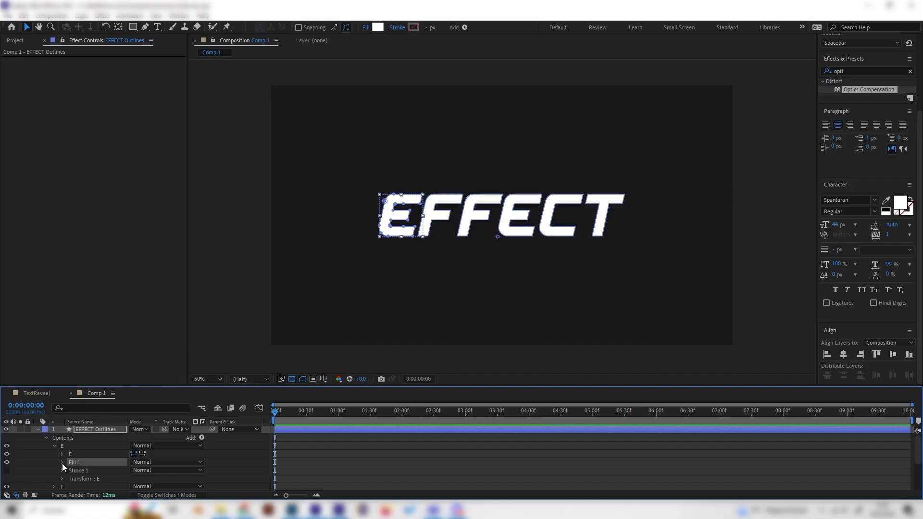
key(Delete)
click(54, 447)
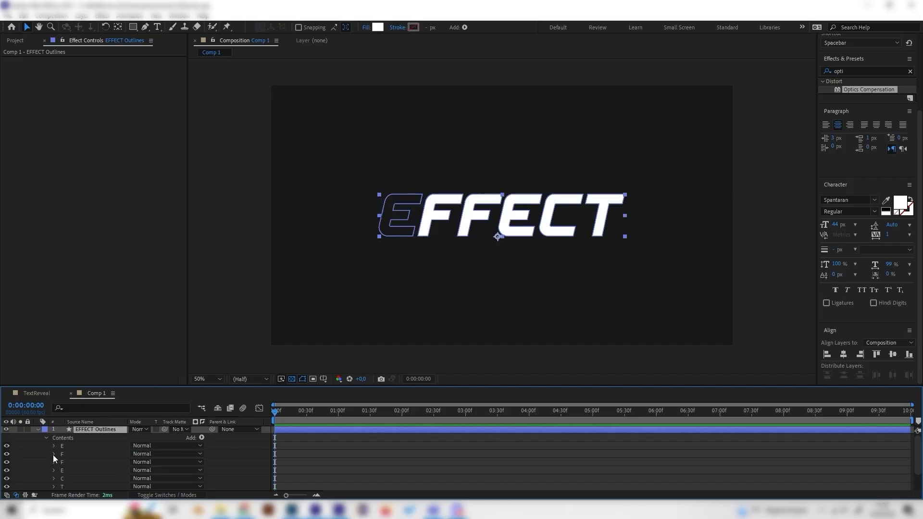
click(54, 455)
click(80, 462)
click(80, 470)
key(Delete)
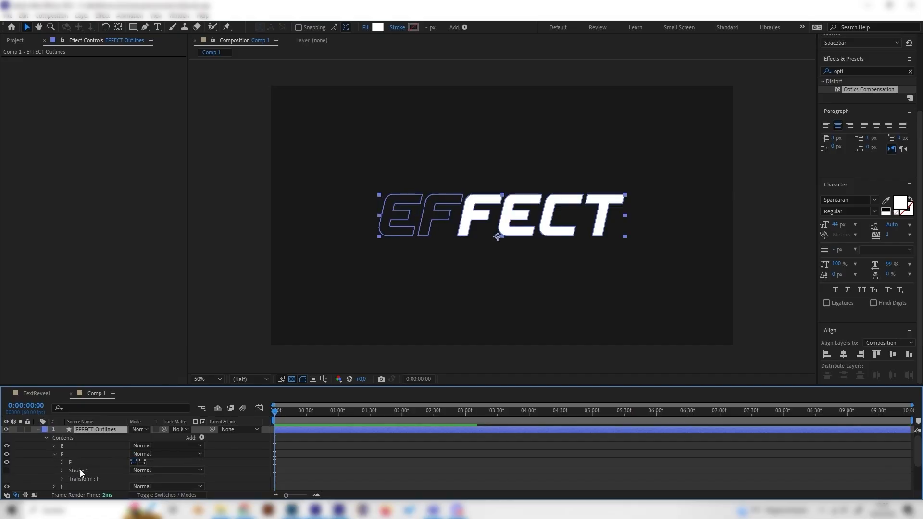
Delete the Fill from the second F and the E letter groups
click(54, 455)
click(54, 463)
scroll(55, 463, down, 1)
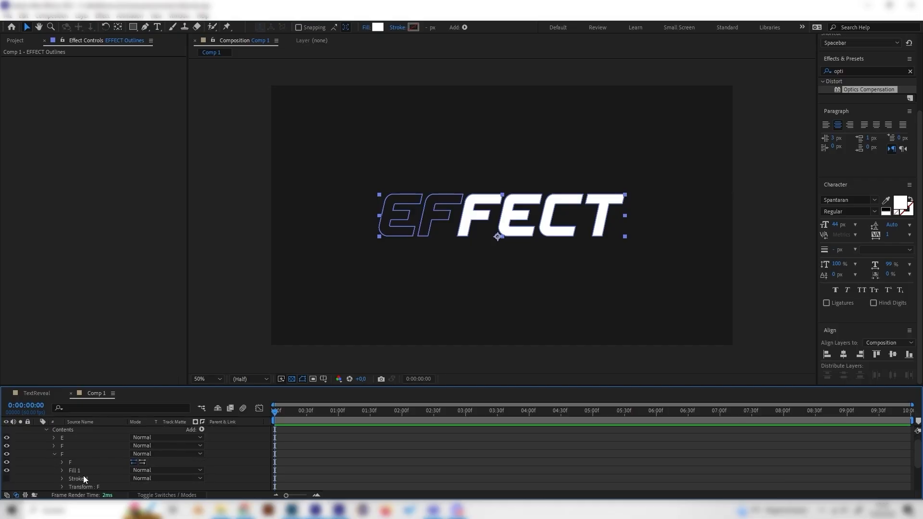
click(81, 471)
key(Delete)
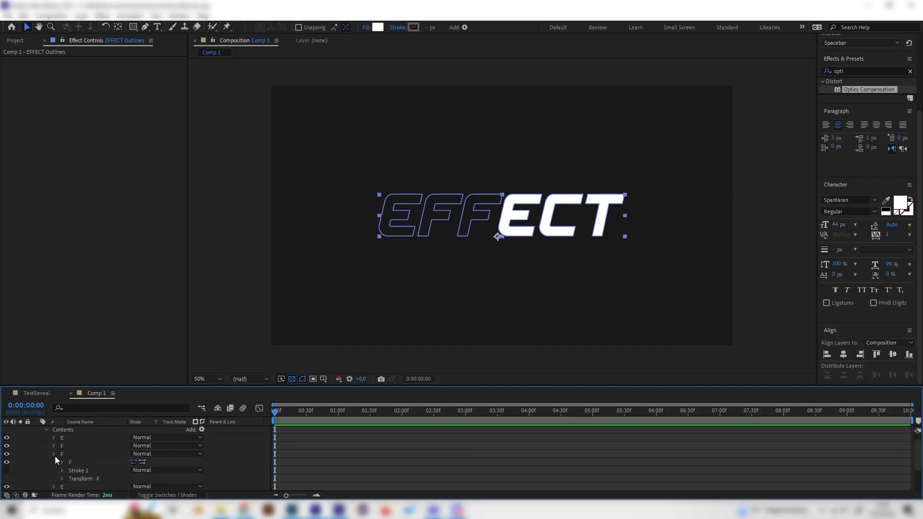
click(54, 455)
click(54, 463)
scroll(53, 460, down, 1)
click(77, 471)
key(Delete)
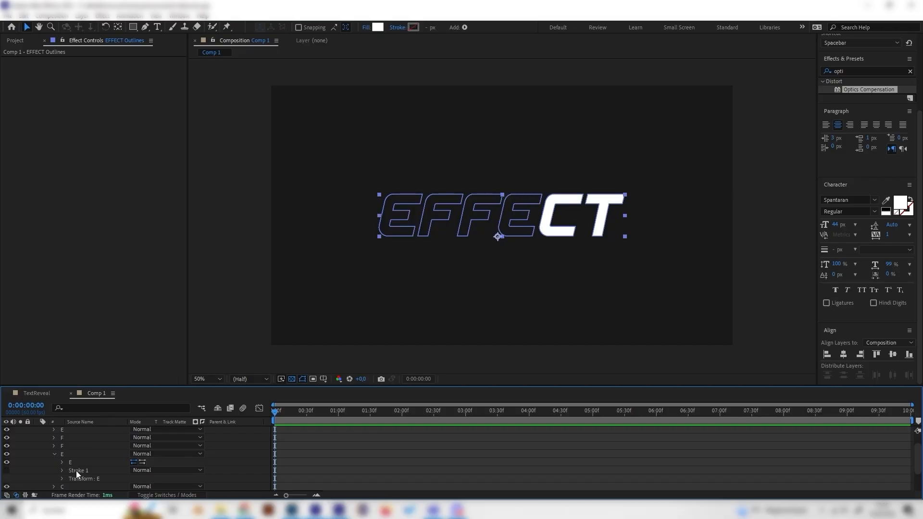
Delete the Fill from the C and T letter groups, leaving only outlines
click(54, 454)
click(54, 462)
scroll(54, 462, down, 1)
click(69, 471)
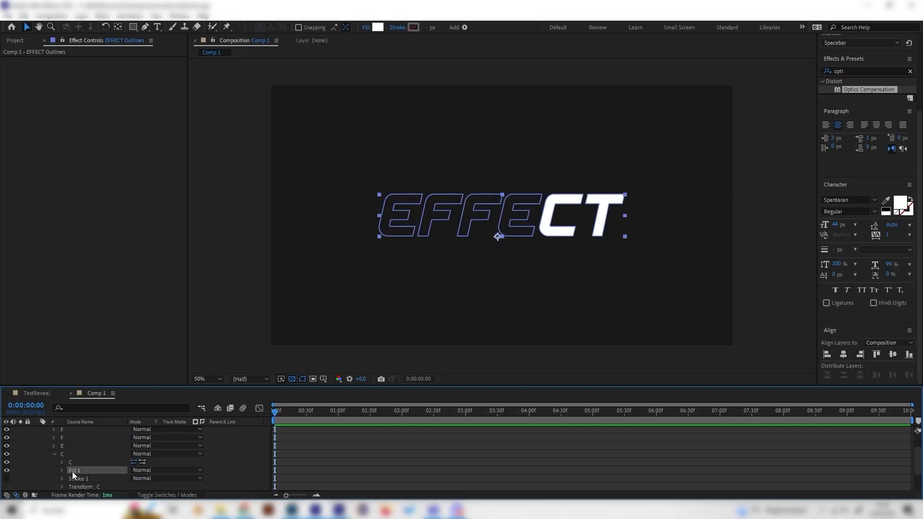
key(Delete)
click(54, 454)
click(54, 462)
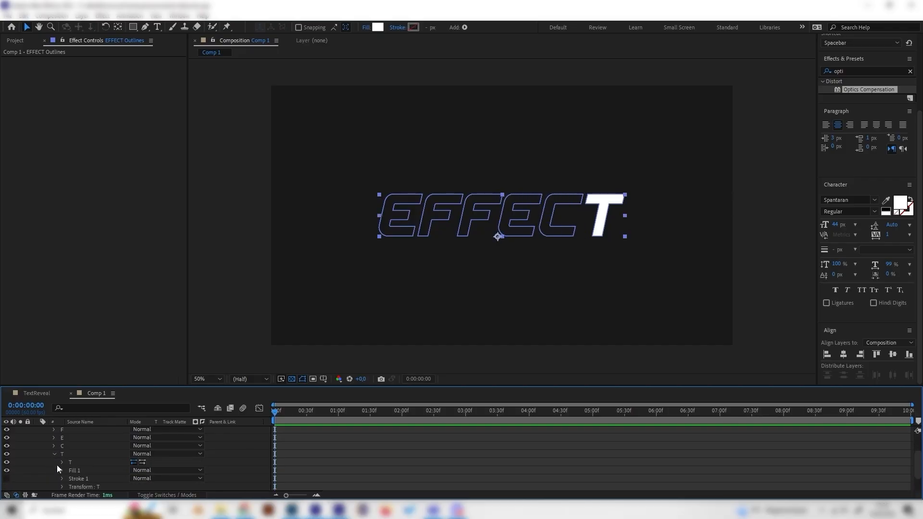
scroll(56, 466, down, 1)
click(76, 471)
key(Delete)
scroll(75, 471, up, 4)
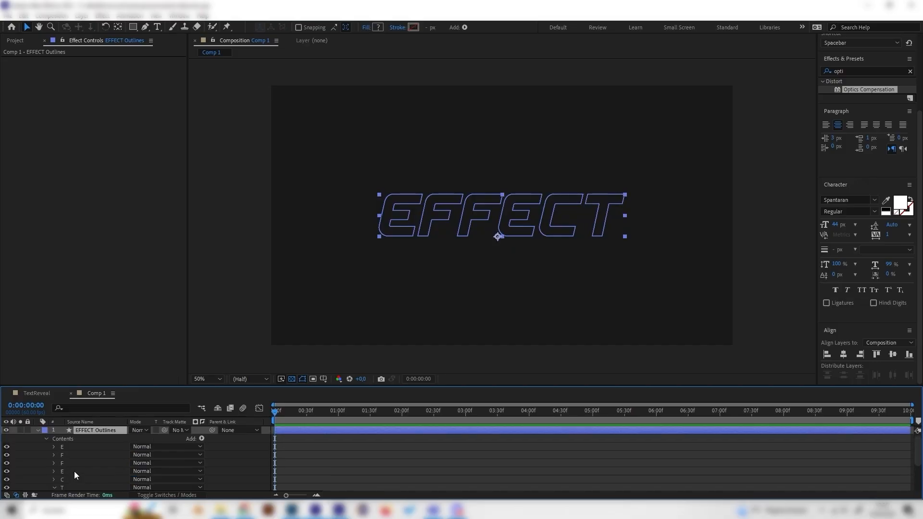
Add a Stroke to the shape layer's Contents
click(202, 439)
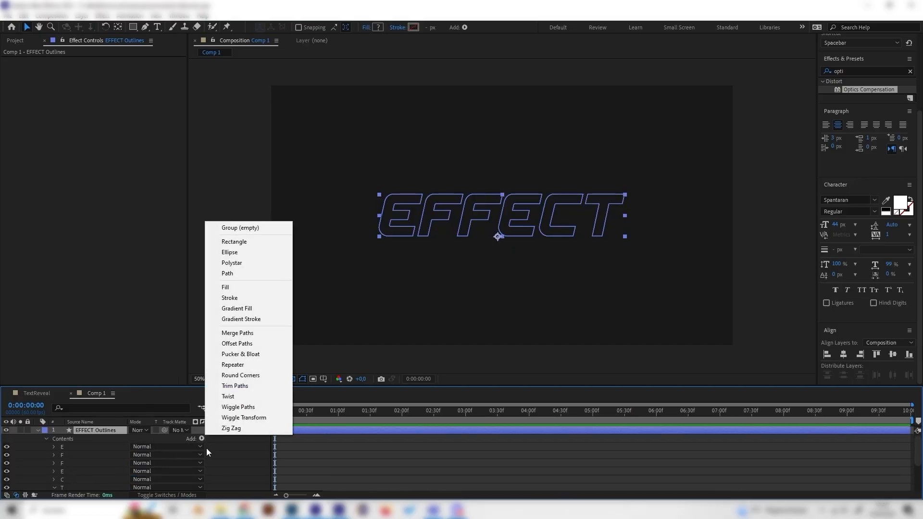
click(243, 297)
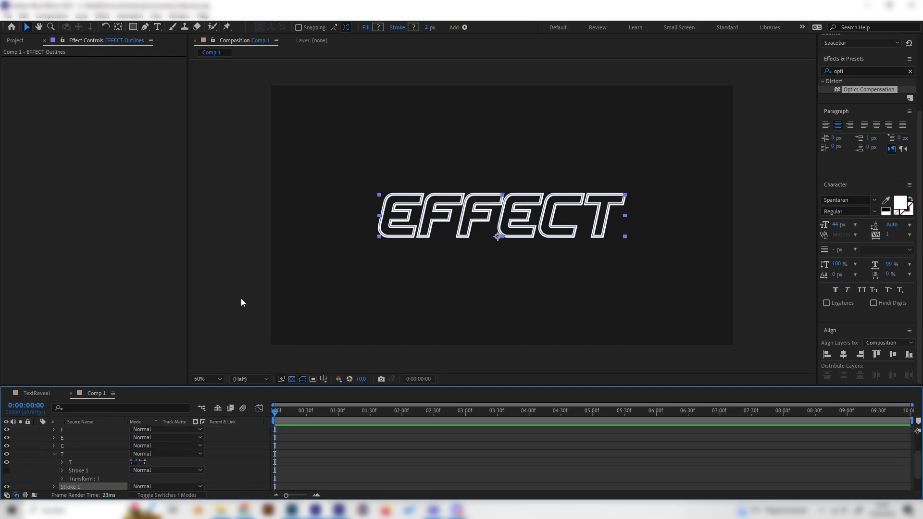
click(380, 264)
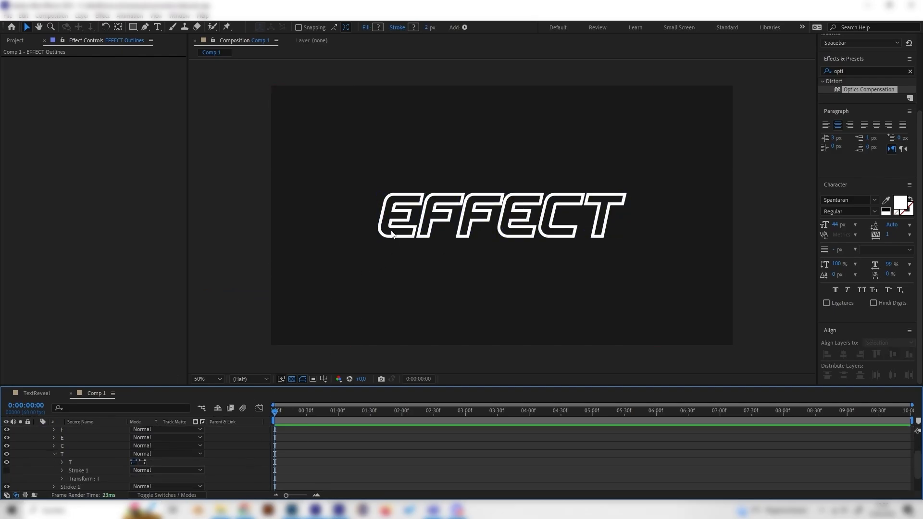
Set the new Stroke 1 width to 1
scroll(83, 459, down, 2)
click(54, 463)
scroll(56, 463, down, 1)
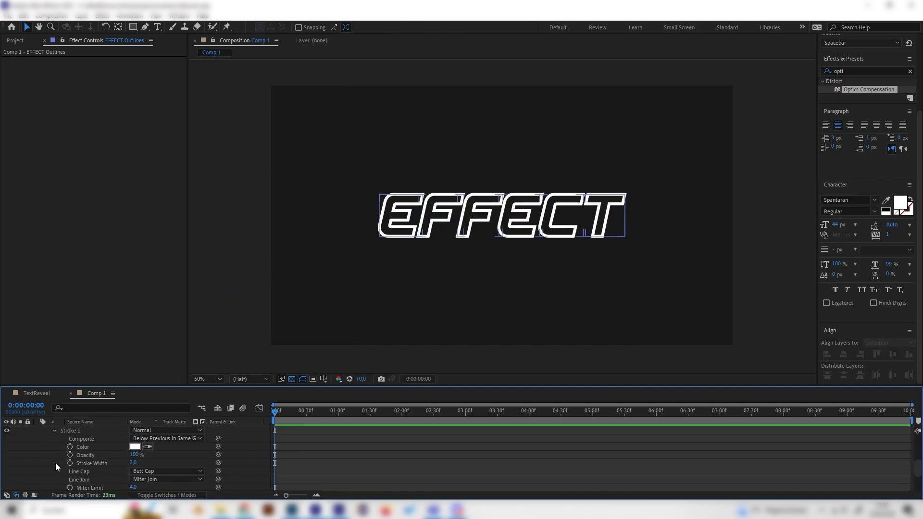
click(143, 471)
click(123, 464)
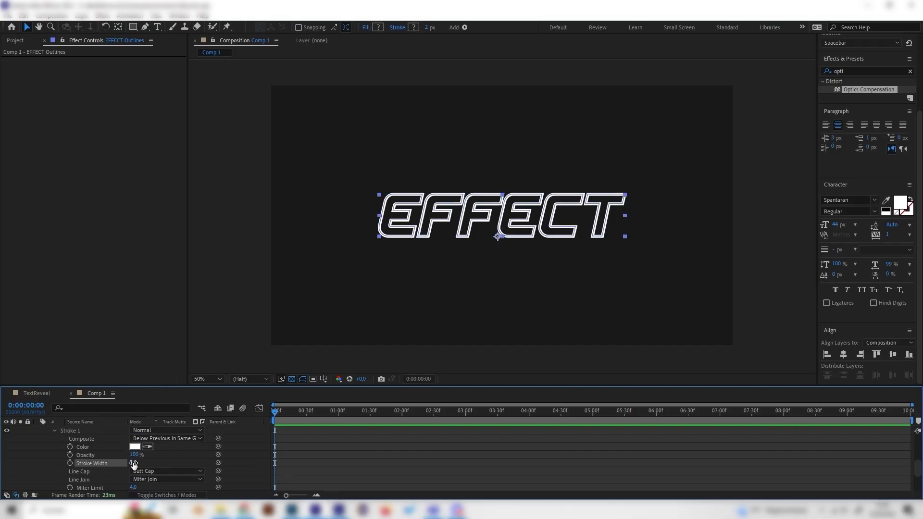
click(134, 464)
click(180, 461)
scroll(123, 468, up, 1)
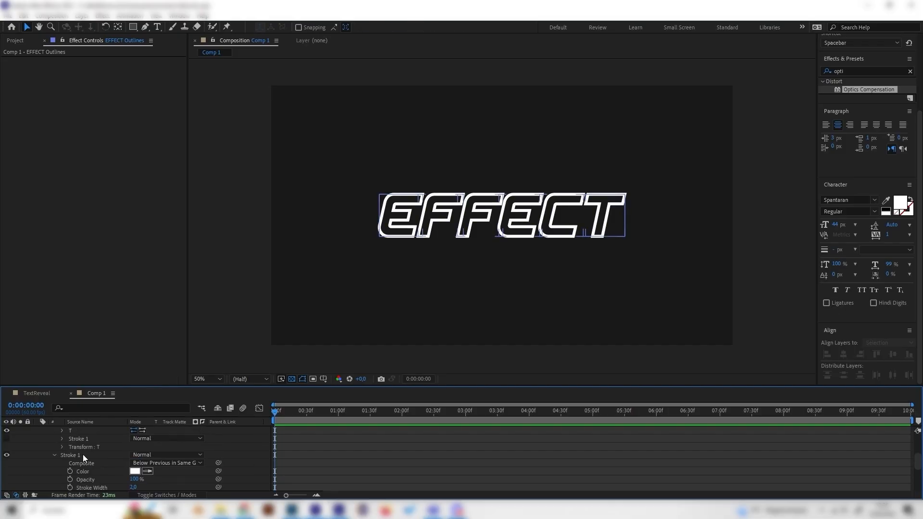
click(101, 455)
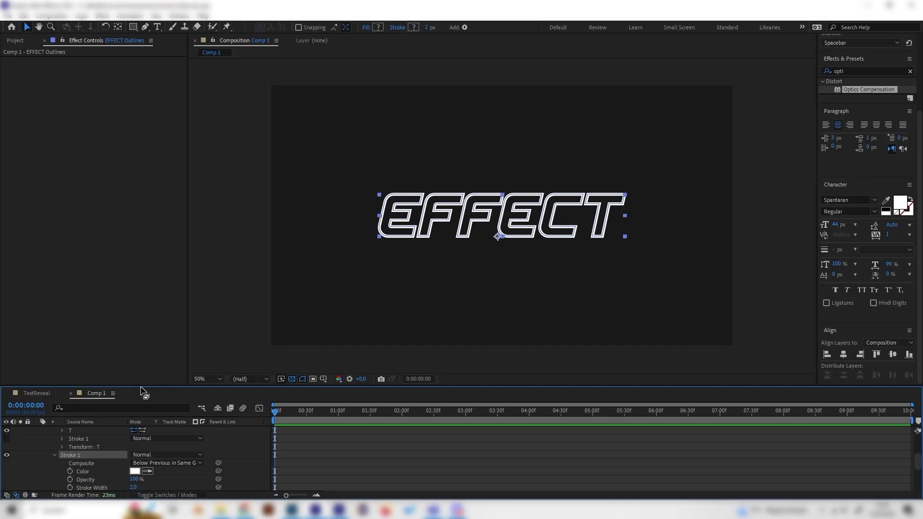
drag(142, 388, 166, 328)
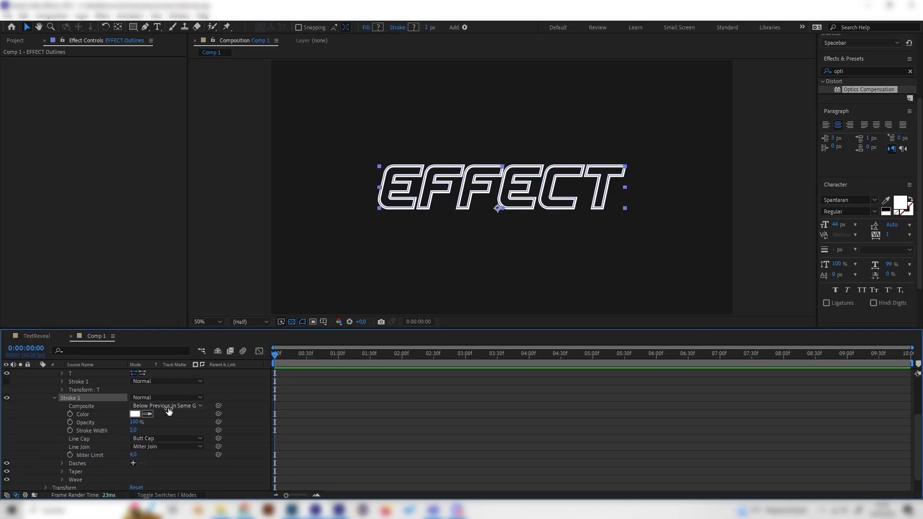
click(134, 431)
text(1)
click(178, 426)
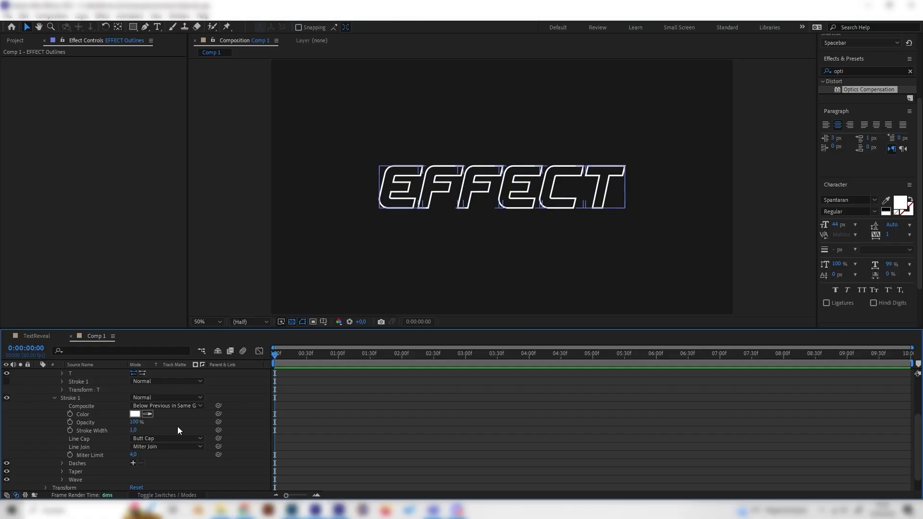
scroll(175, 428, up, 3)
click(40, 375)
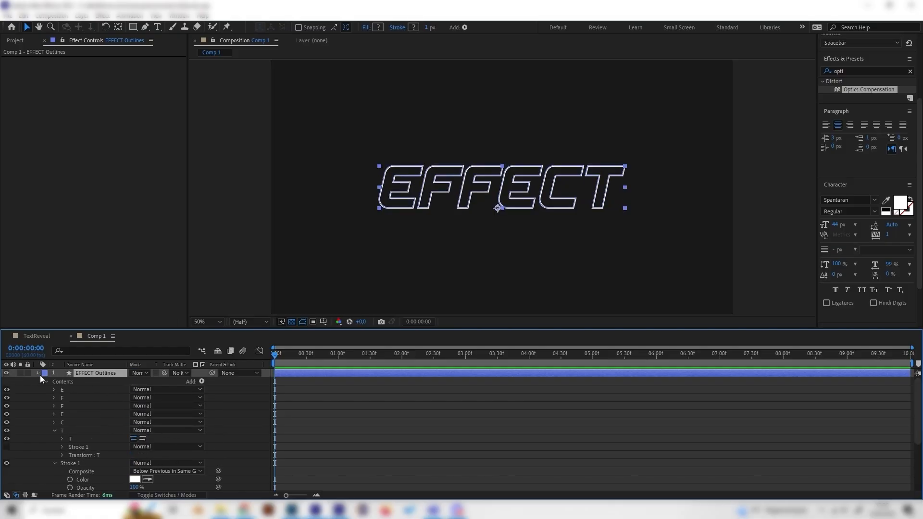
click(38, 373)
click(38, 373)
click(77, 398)
click(202, 381)
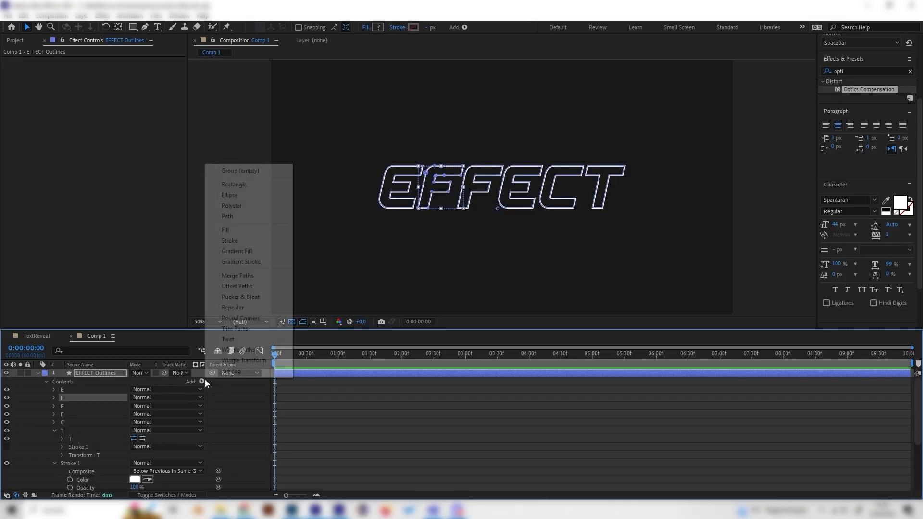
click(236, 328)
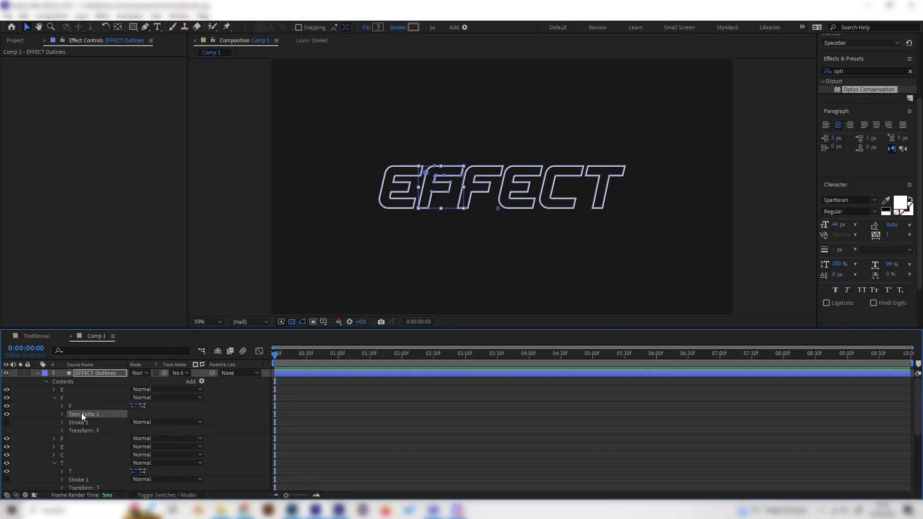
key(Delete)
click(54, 398)
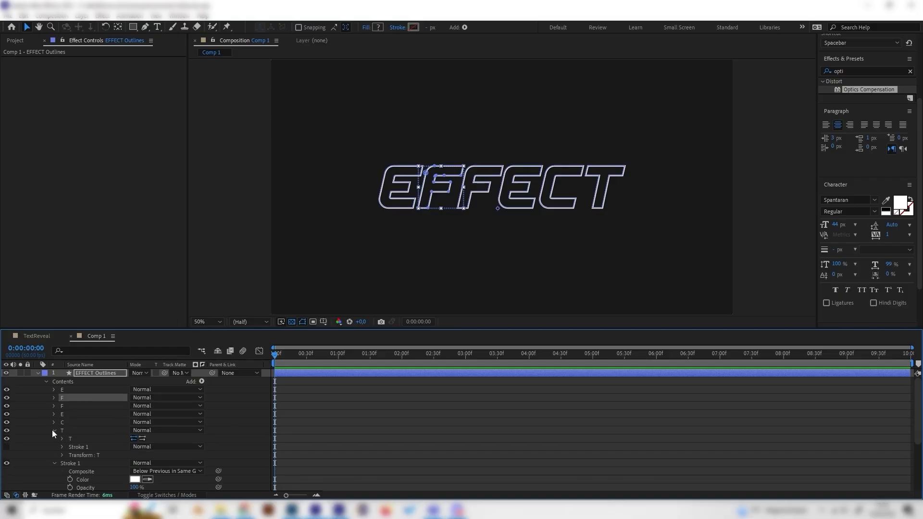
Add Trim Paths to the shape layer's Contents and expand its properties
click(54, 430)
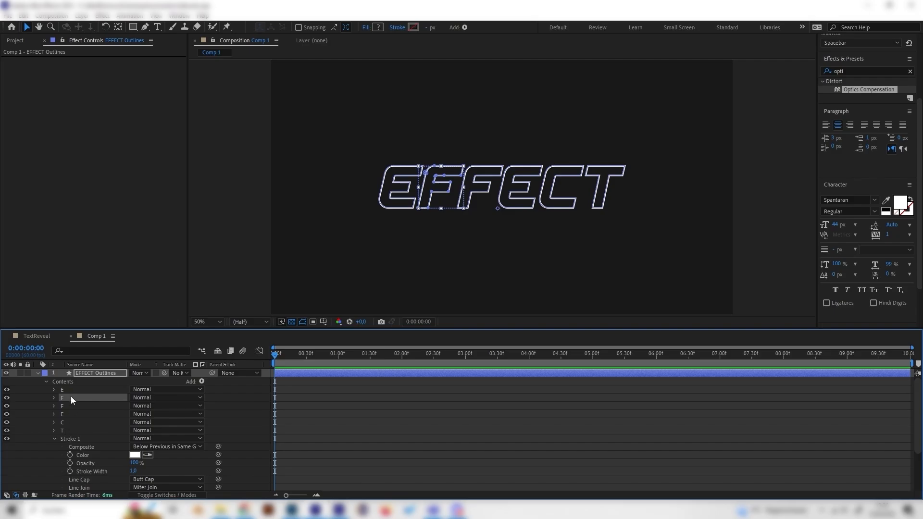
click(65, 438)
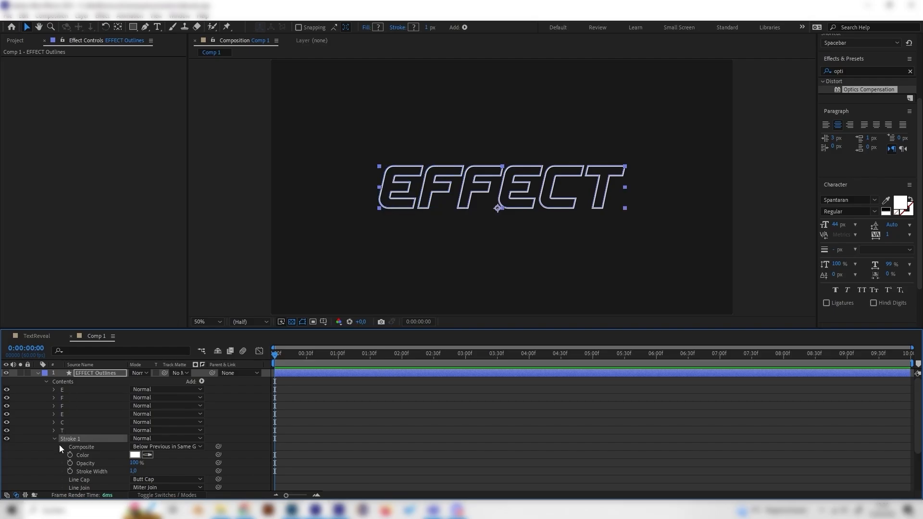
click(202, 382)
click(236, 325)
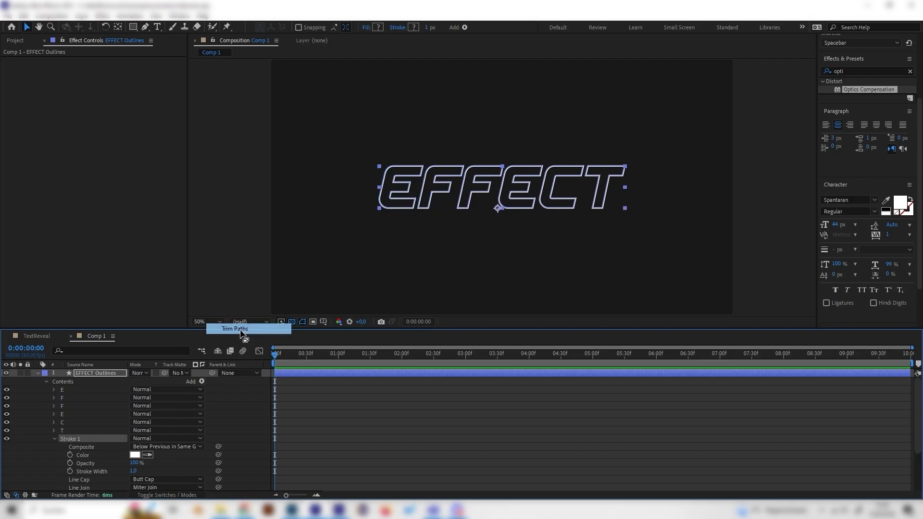
click(55, 439)
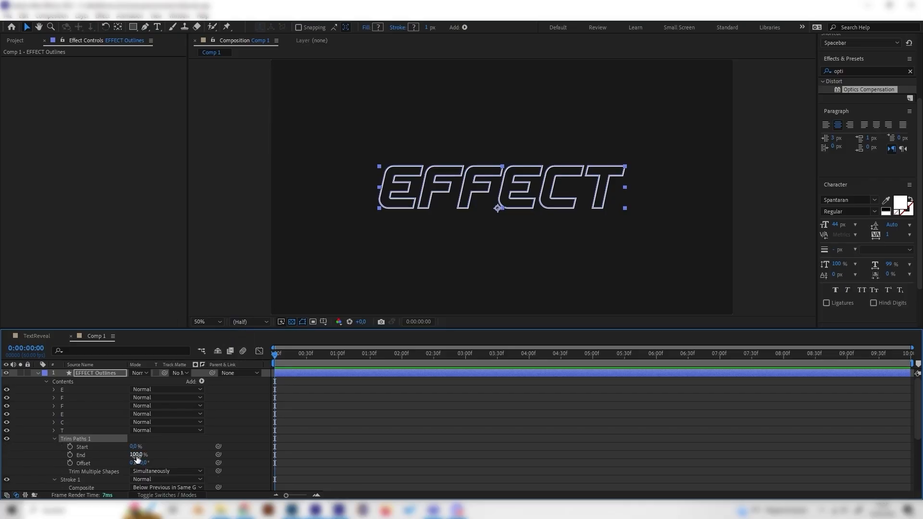
Keyframe Trim Paths End from 0% at the start to 100% at 2 seconds 30 frames
drag(136, 456, 78, 457)
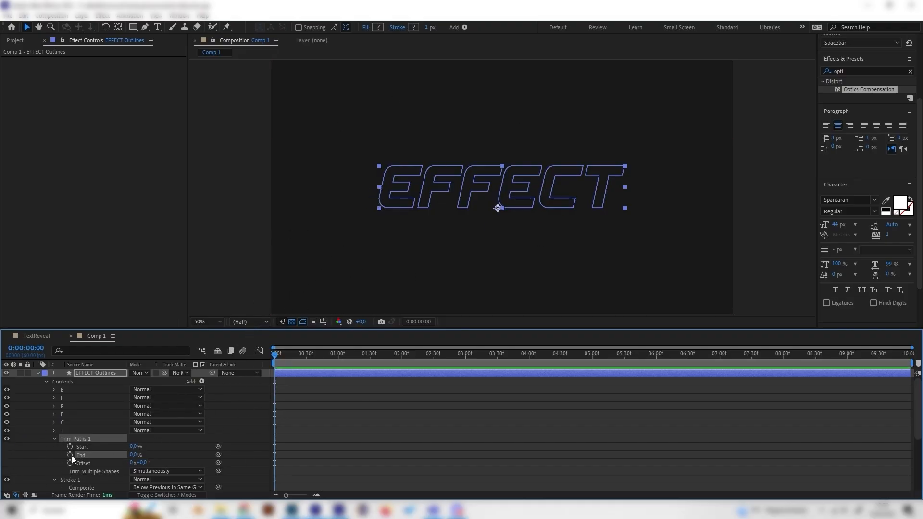
drag(295, 368, 434, 367)
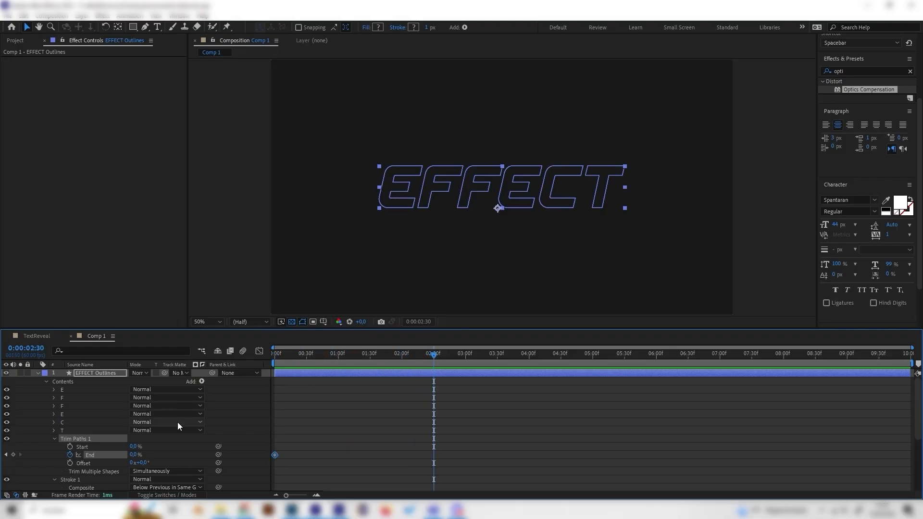
drag(136, 455, 312, 444)
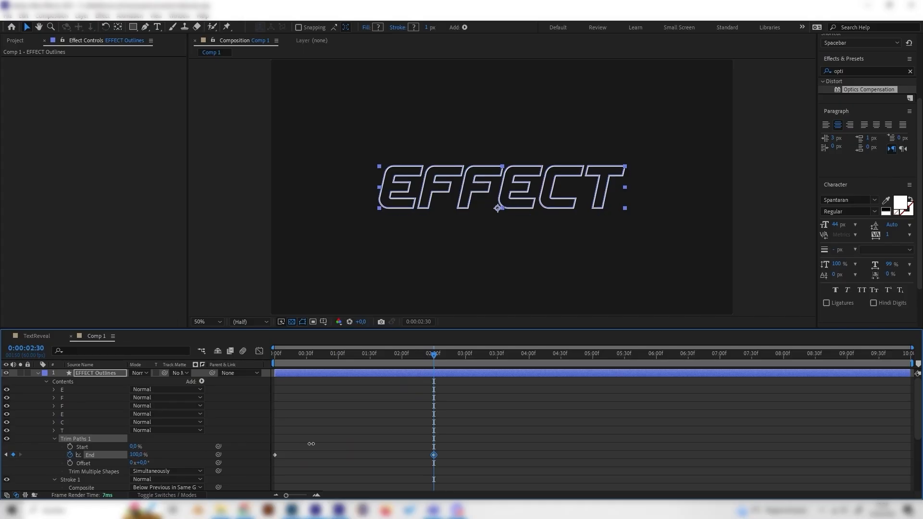
Preview the outline draw-on animation from the beginning
key(Home)
key(space)
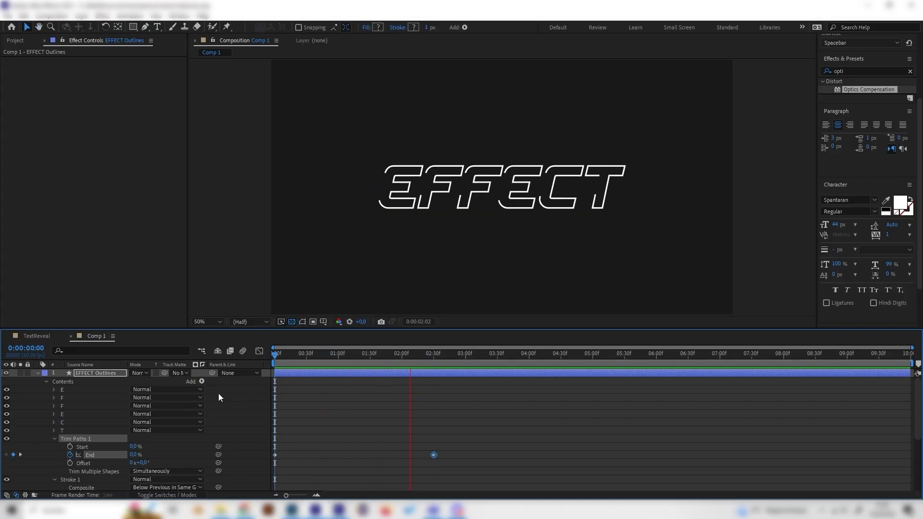
key(space)
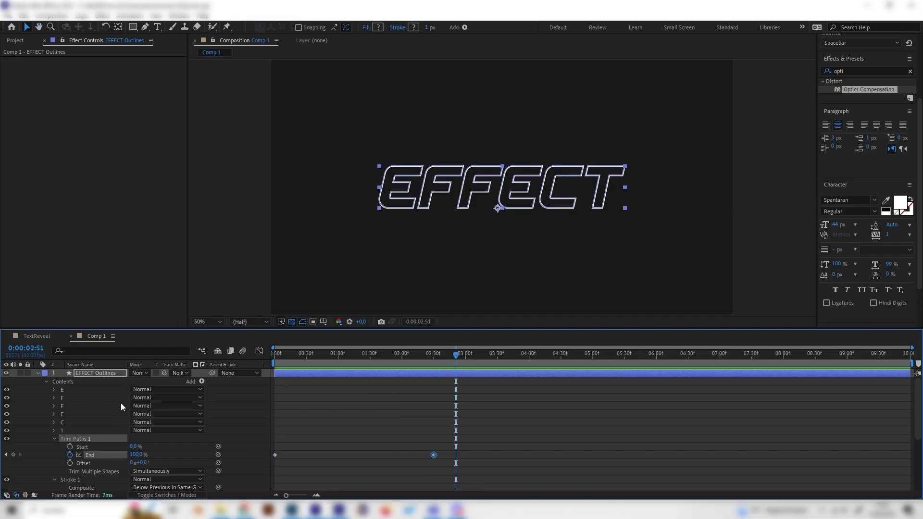
Duplicate the EFFECT Outlines layer and shift the duplicate to start slightly later
click(37, 373)
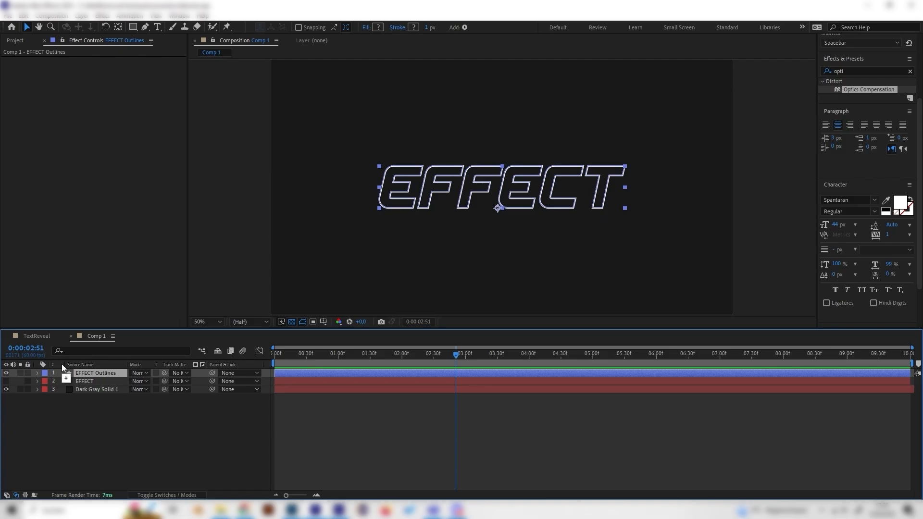
key(ctrl+d)
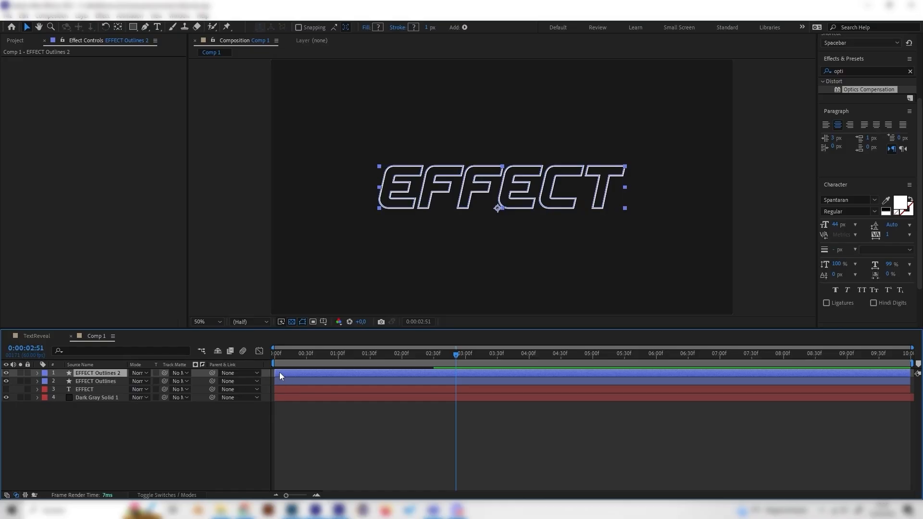
drag(279, 373, 317, 376)
click(204, 442)
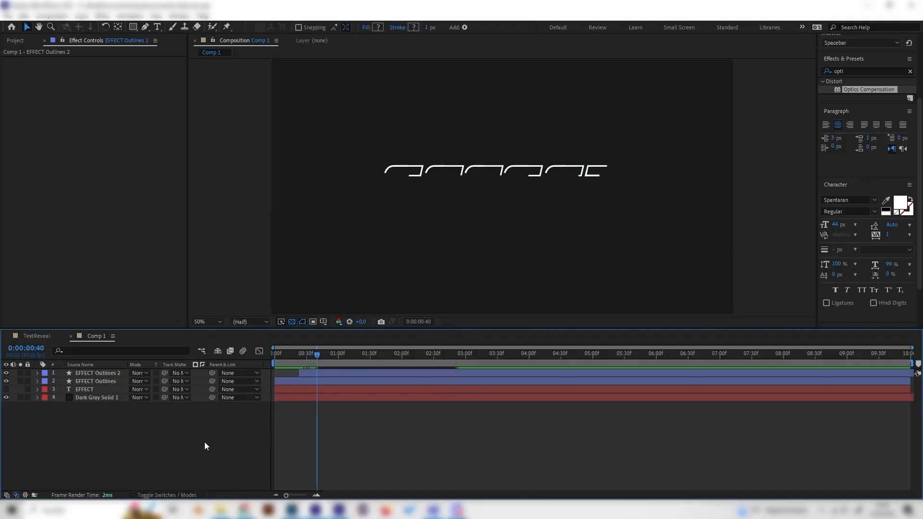
Set the Stroke Width of the original EFFECT Outlines layer to 0,5
click(84, 381)
click(37, 382)
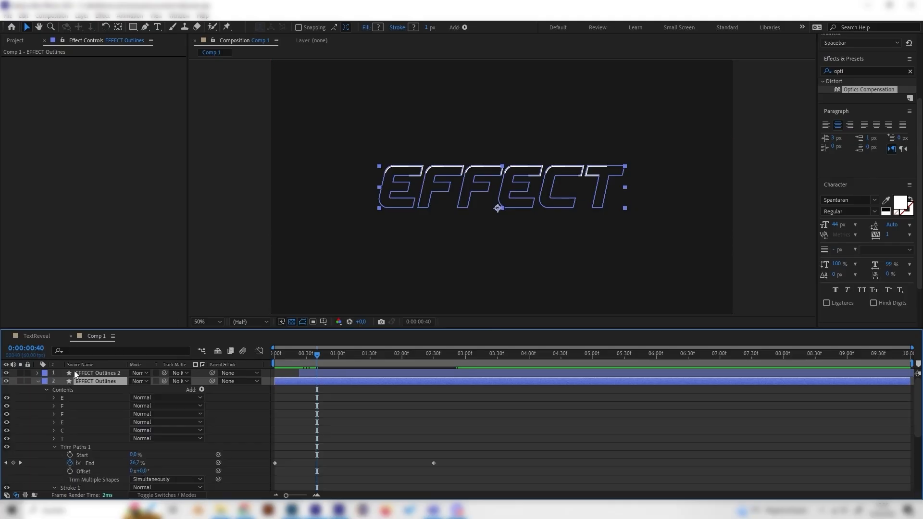
scroll(82, 384, down, 1)
scroll(112, 392, up, 1)
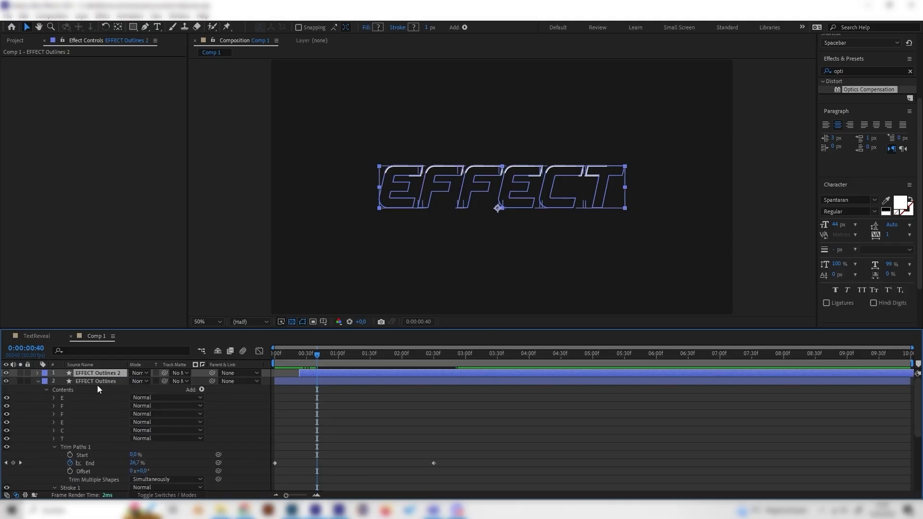
scroll(55, 446, down, 3)
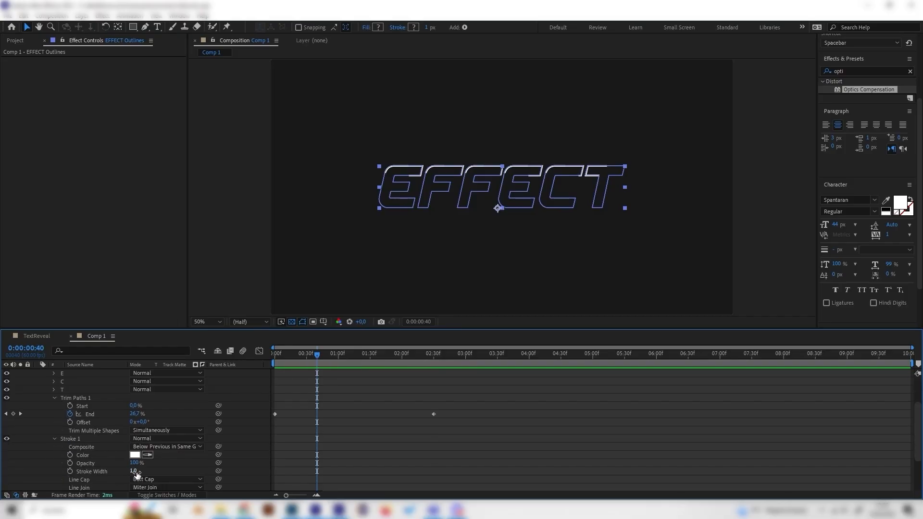
click(135, 471)
text(0,5)
key(Return)
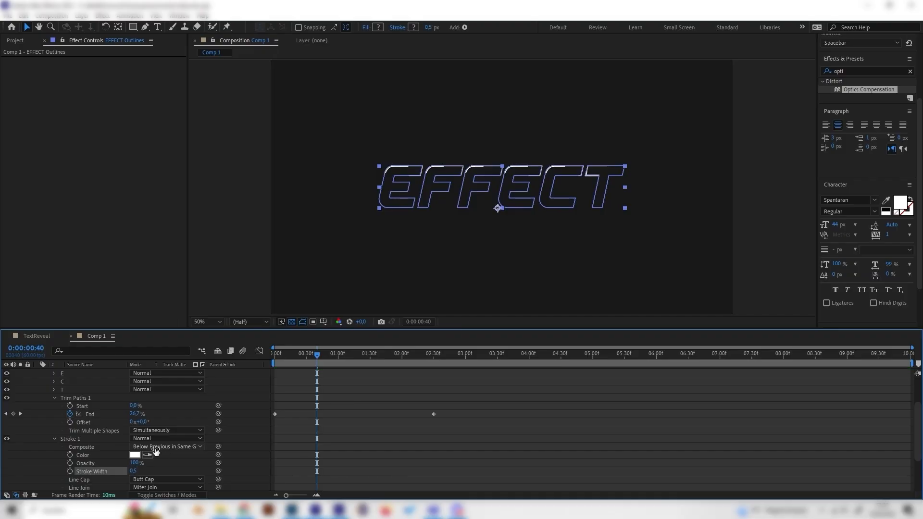
Change that layer's stroke color to blue
click(135, 455)
click(148, 77)
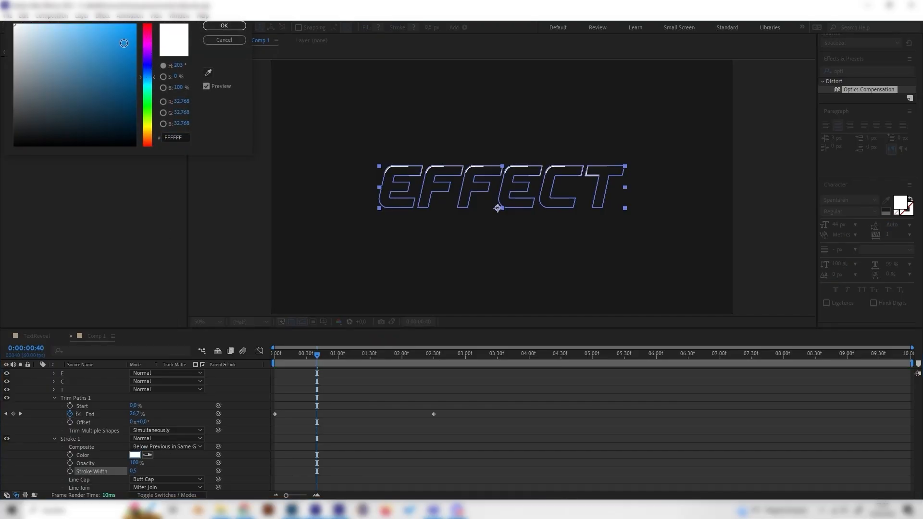
click(105, 24)
click(224, 26)
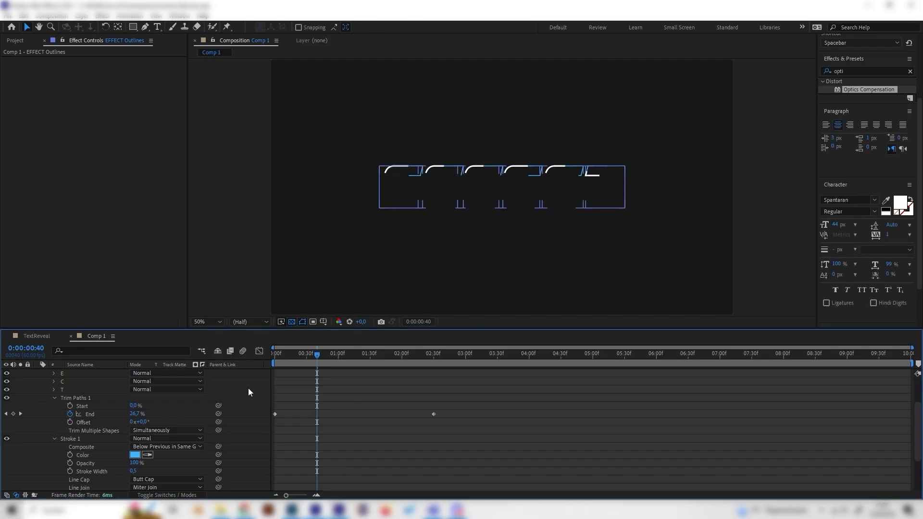
Preview the layered outline animation from the start
drag(318, 356, 248, 368)
key(space)
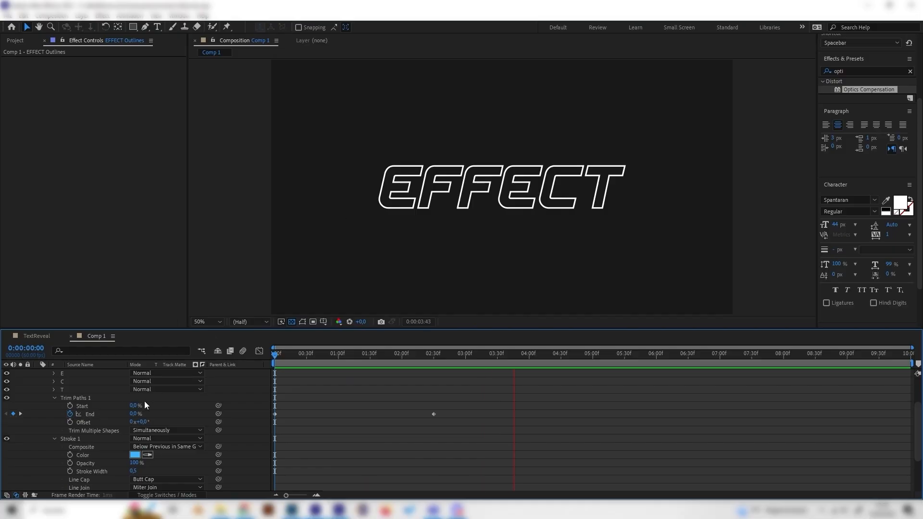
scroll(142, 404, up, 3)
click(38, 381)
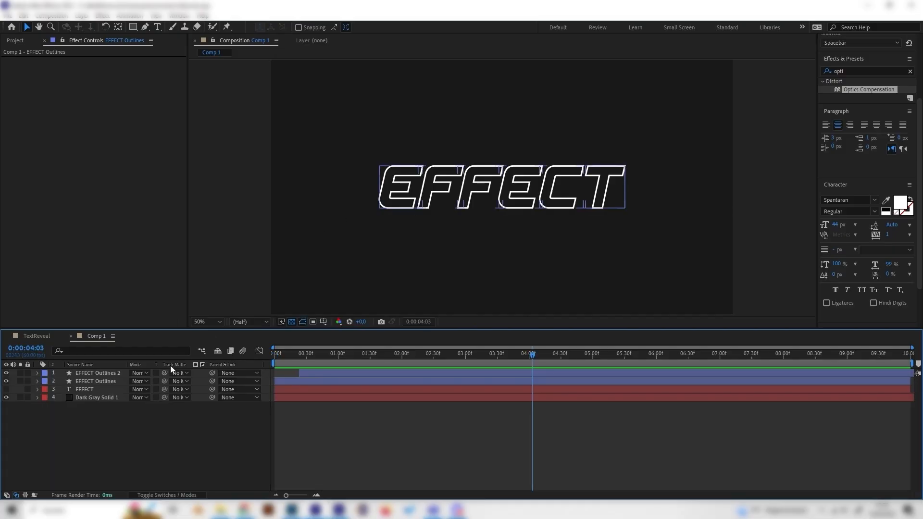
drag(328, 356, 276, 355)
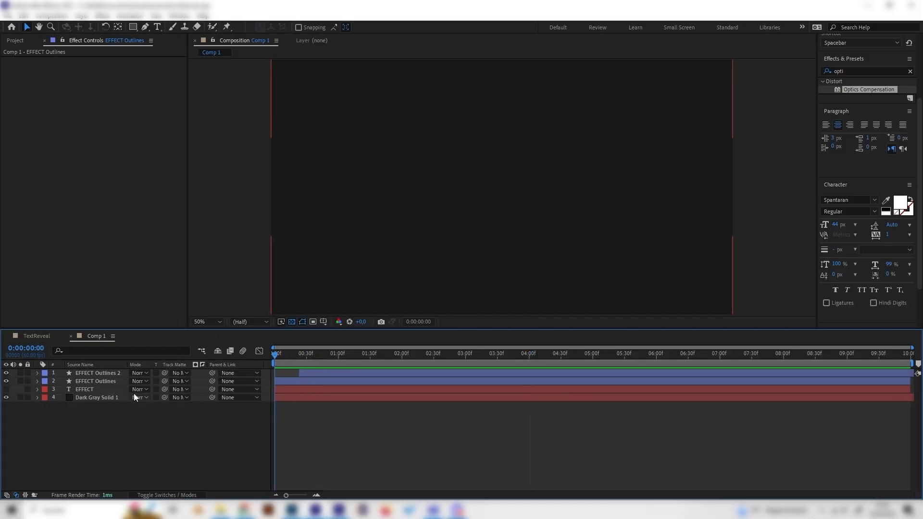
click(95, 382)
key(space)
drag(343, 361, 498, 377)
Delete both EFFECT Outlines layers
click(100, 409)
click(99, 382)
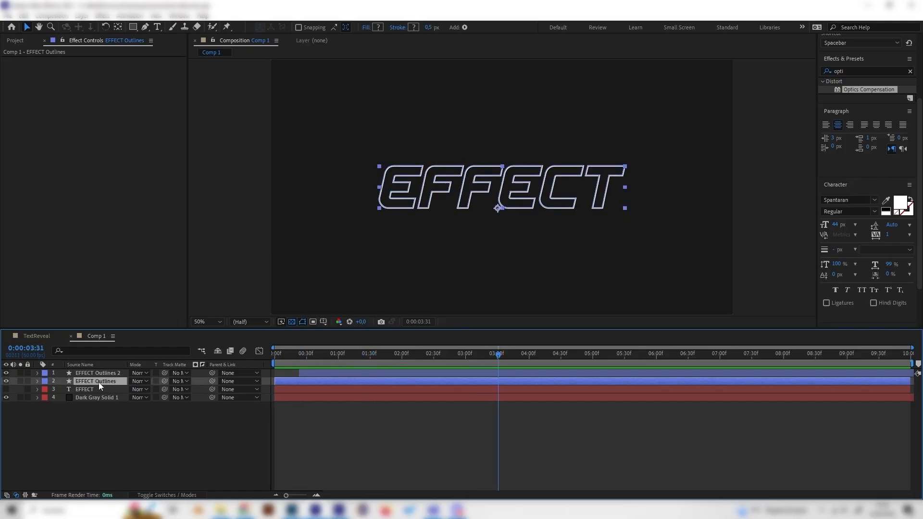
key(Delete)
click(94, 375)
key(Delete)
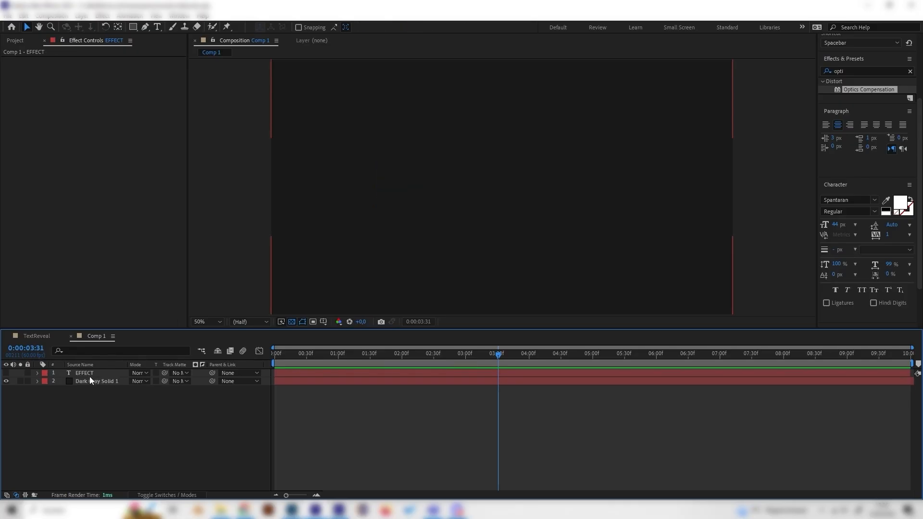
Turn the original EFFECT text layer's visibility back on
click(6, 373)
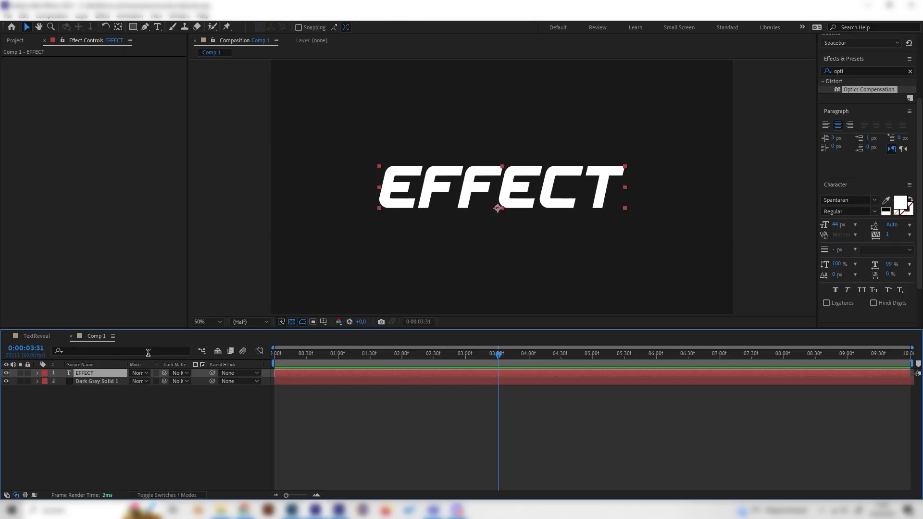
drag(276, 357, 322, 360)
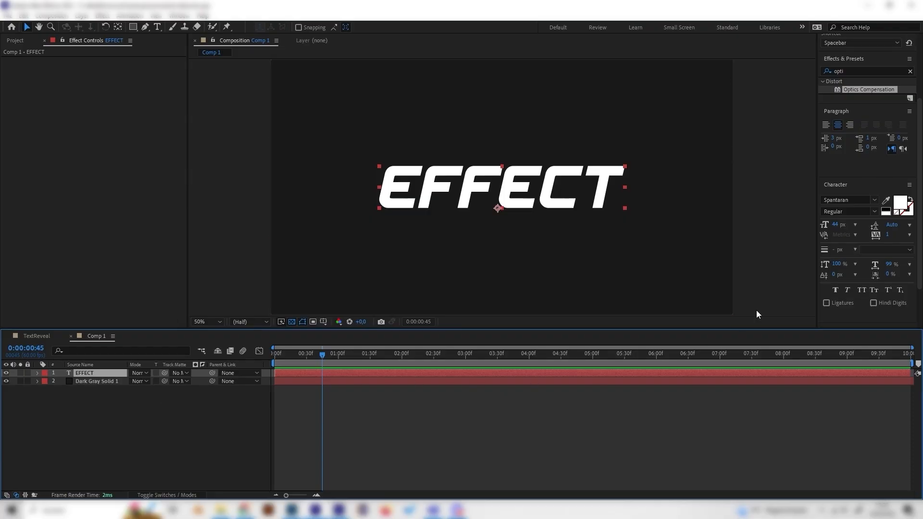
Search effects for light and apply CC Light Wipe to the EFFECT text layer
click(911, 72)
click(881, 71)
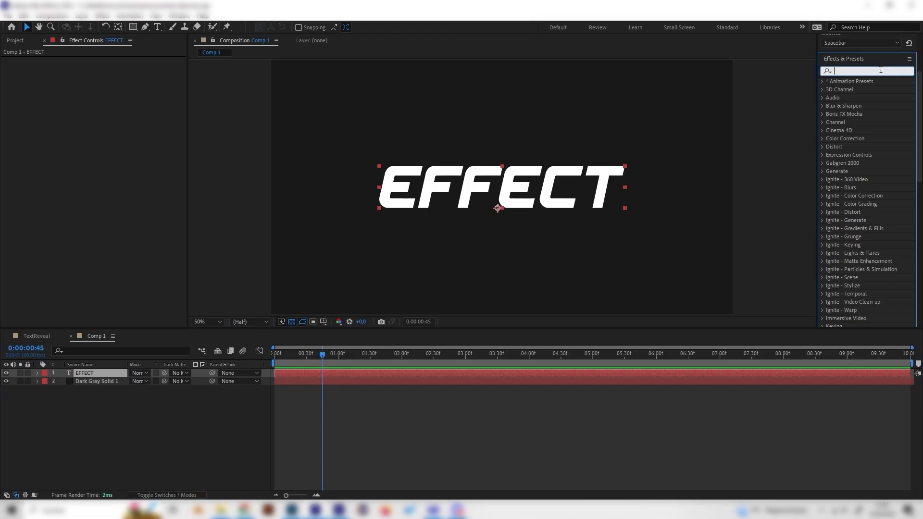
text(light)
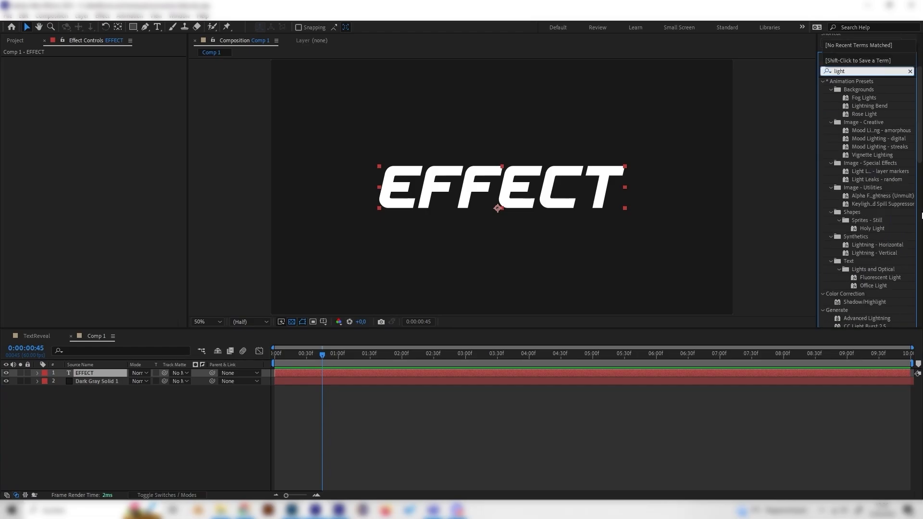
scroll(901, 269, down, 10)
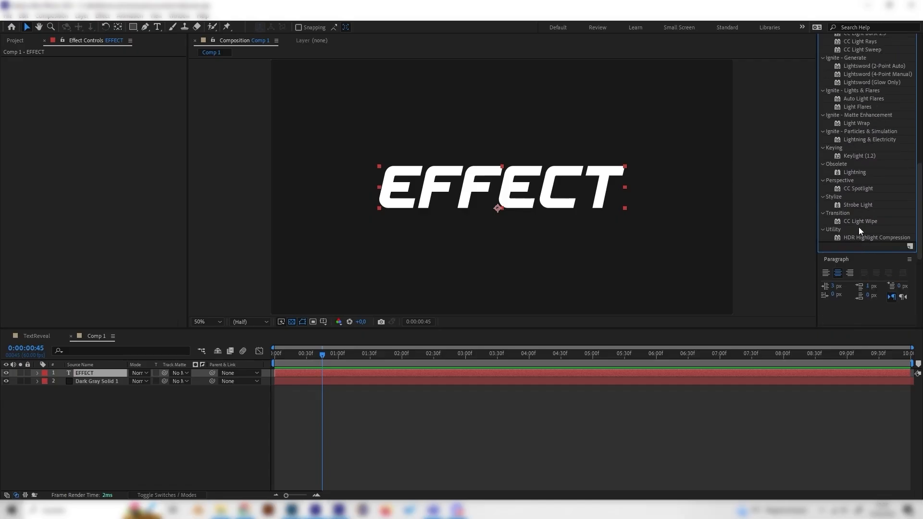
click(858, 220)
scroll(849, 76, up, 10)
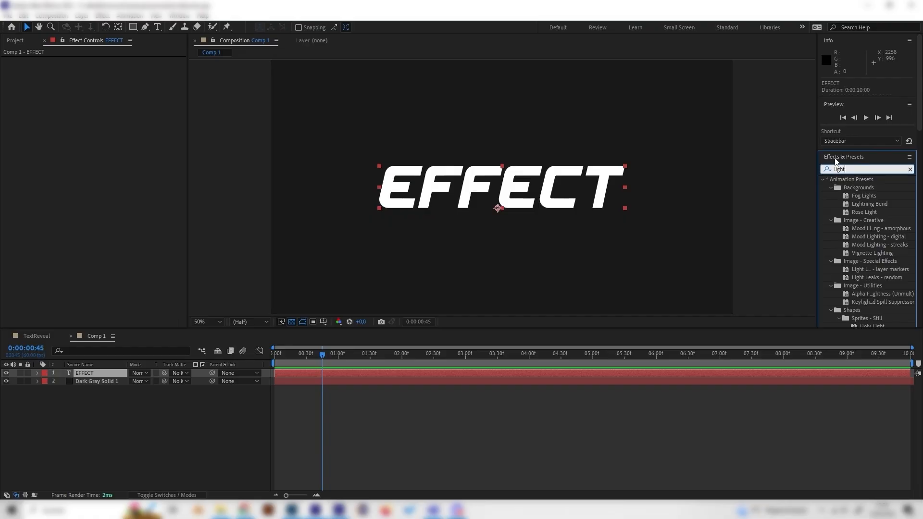
scroll(856, 221, down, 8)
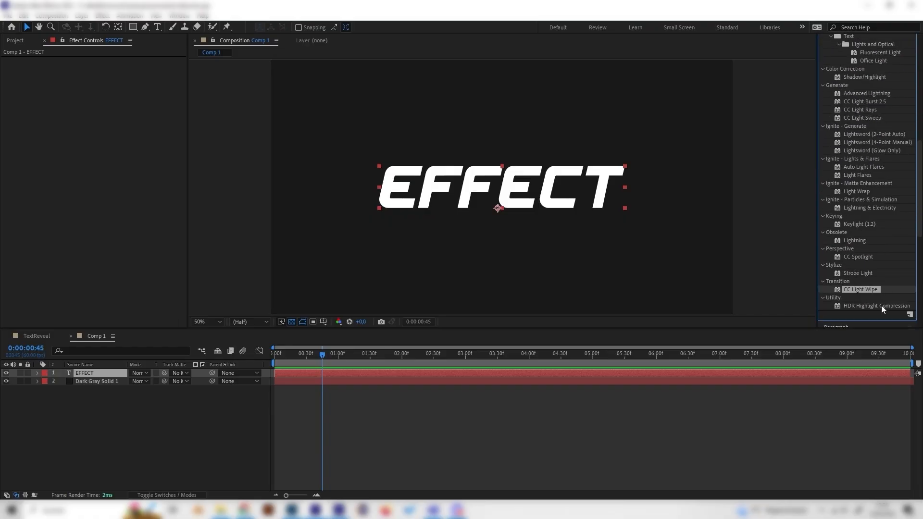
scroll(882, 305, down, 2)
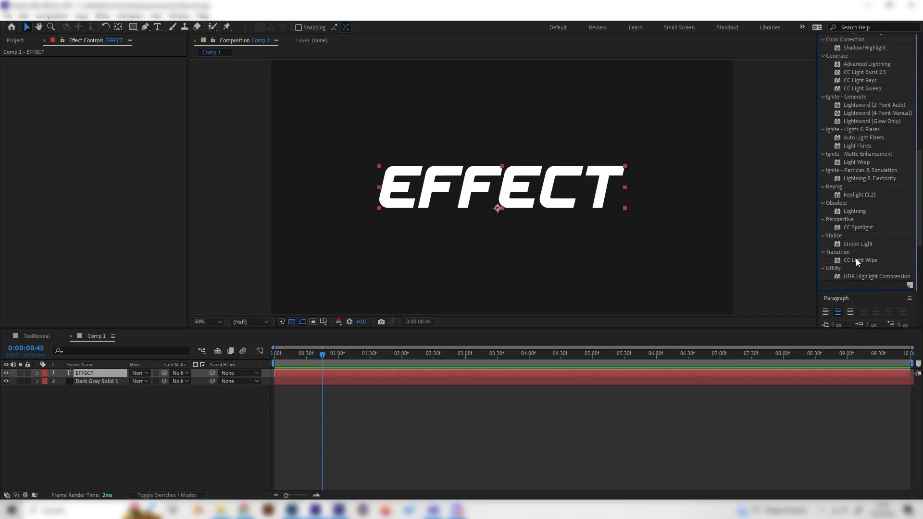
drag(857, 260, 111, 373)
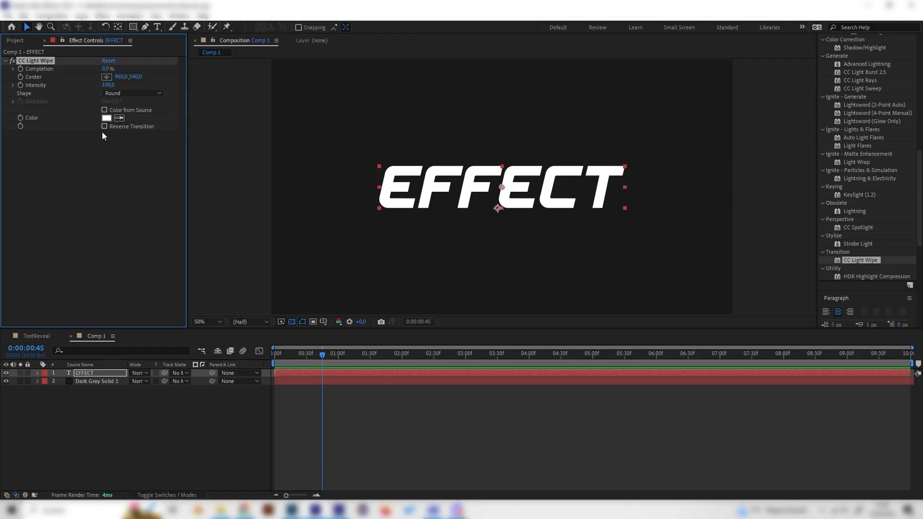
Enable Reverse Transition and keyframe Completion from 100% at the start to 0% at about 2 seconds
drag(322, 355, 267, 360)
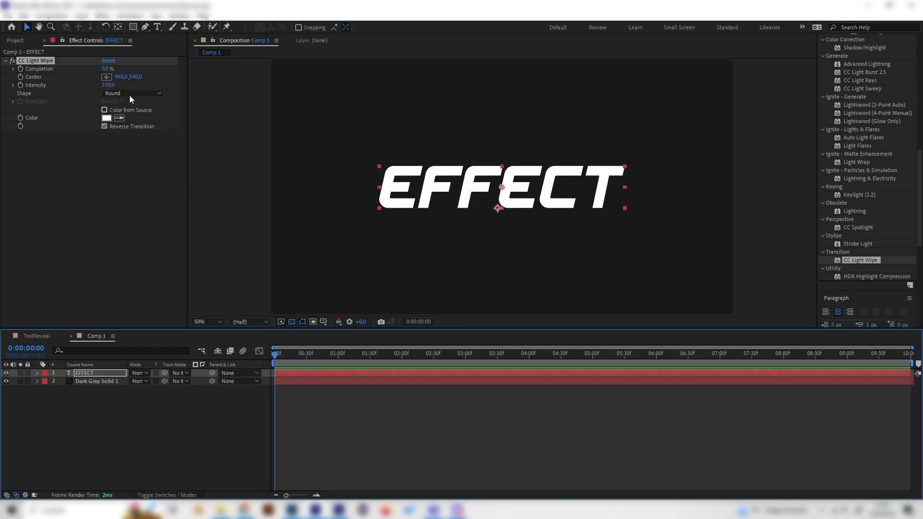
drag(104, 72, 182, 72)
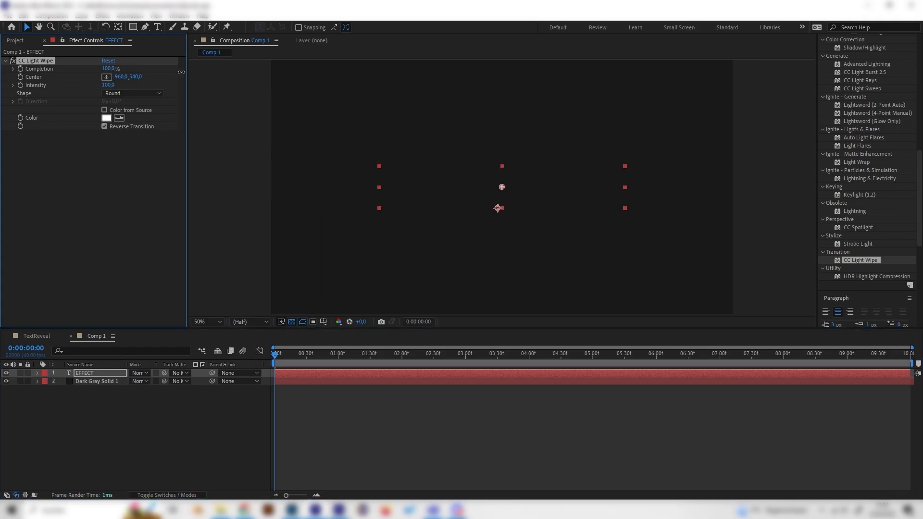
click(20, 69)
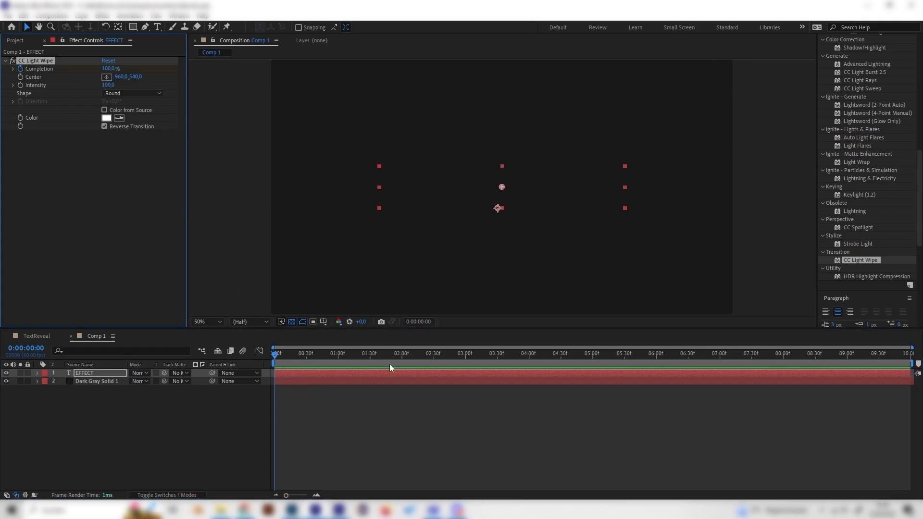
drag(367, 354, 403, 353)
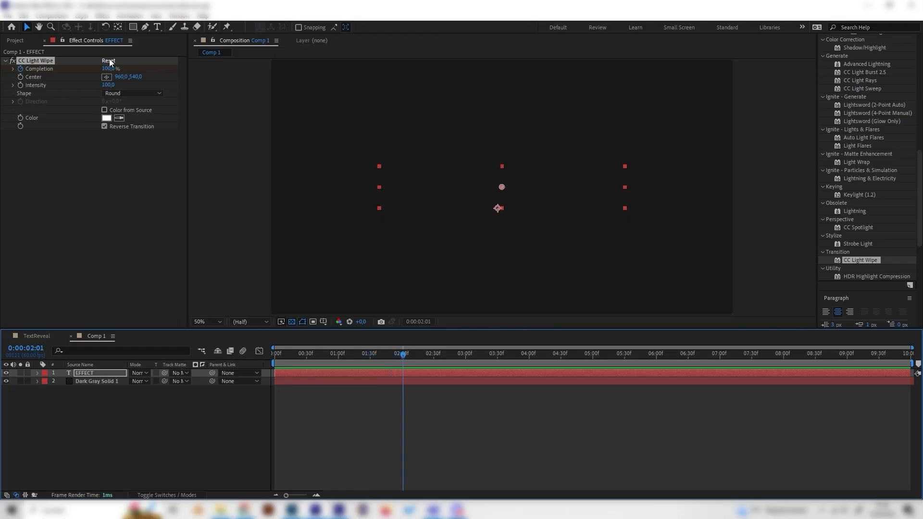
drag(110, 69, 62, 72)
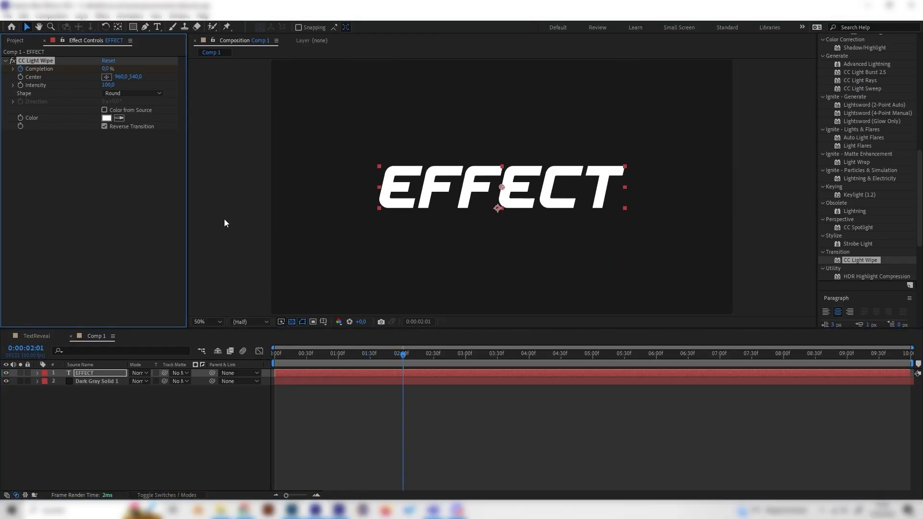
Preview the light wipe reveal from the beginning
drag(388, 351, 287, 353)
key(space)
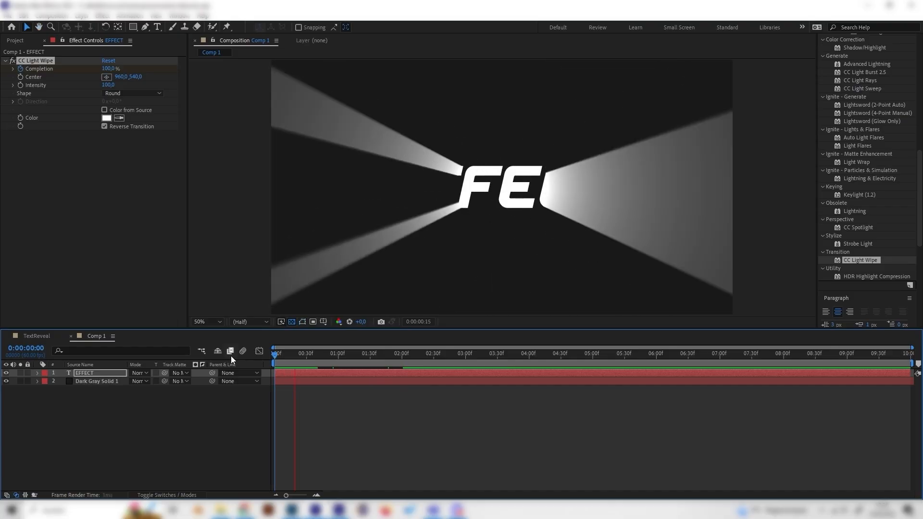
key(space)
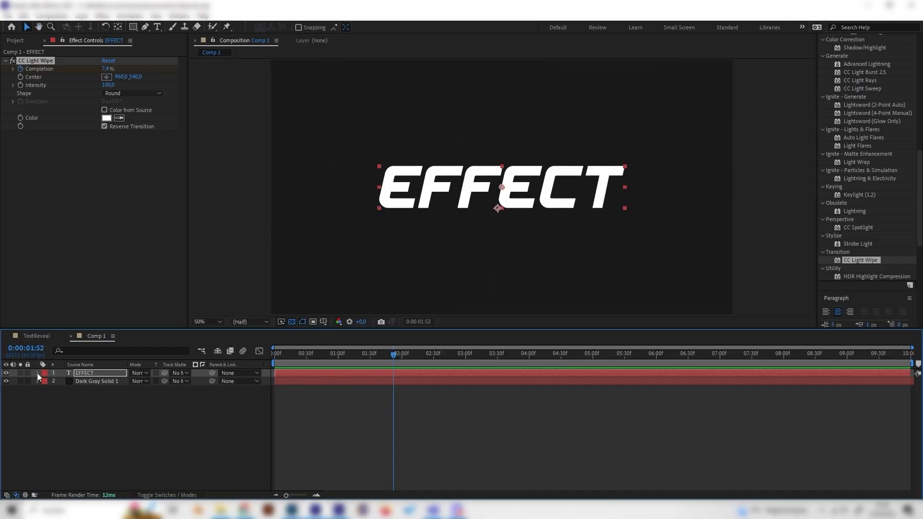
Expand the EFFECT layer's properties to view its effect keyframes
click(37, 373)
click(49, 399)
click(46, 398)
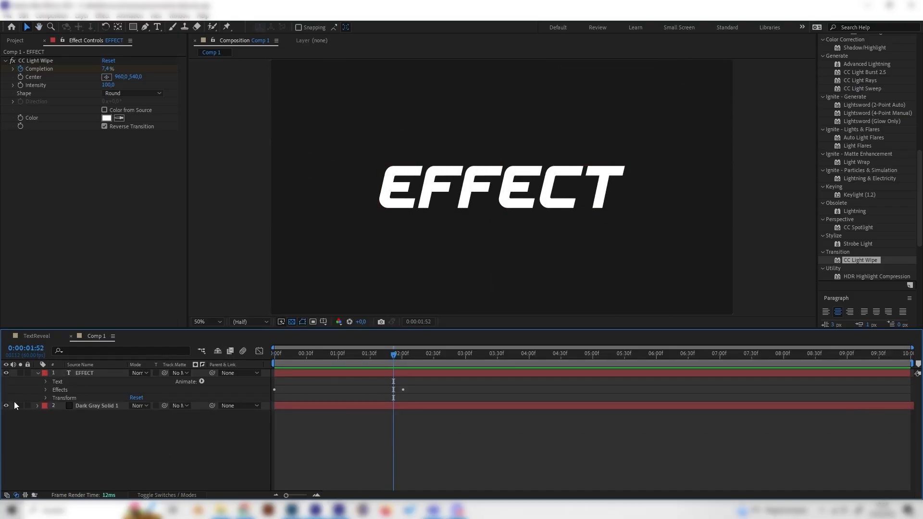
Expand the CC Light Wipe properties and move the final Completion keyframe to about 3 seconds
click(45, 390)
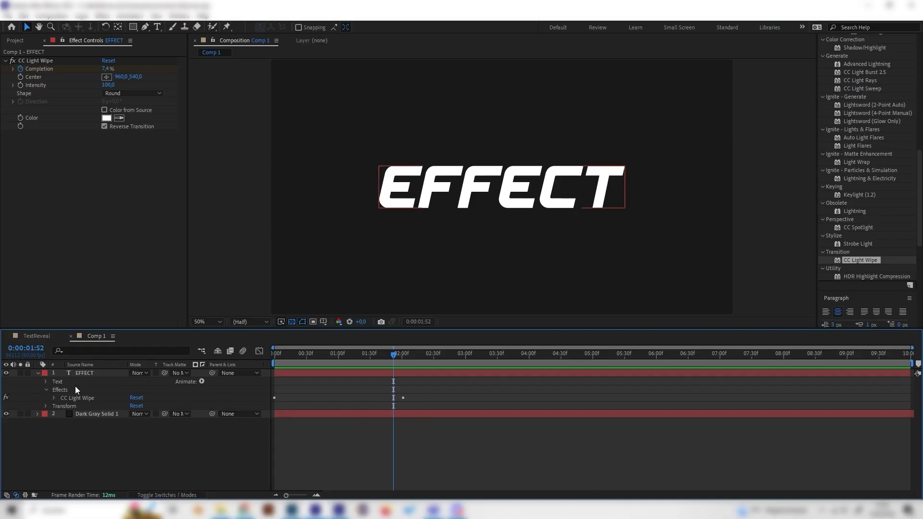
click(53, 398)
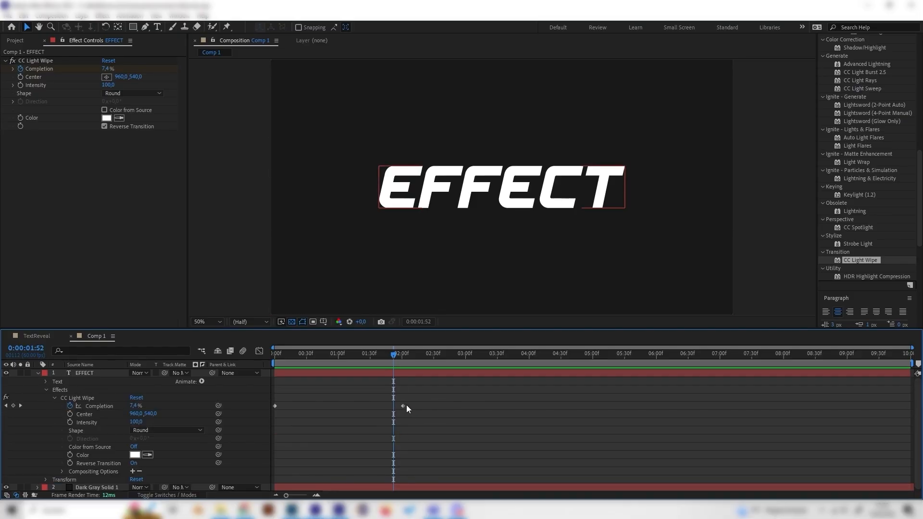
drag(403, 405, 469, 411)
Preview the light wipe reveal from the beginning of the composition
key(Home)
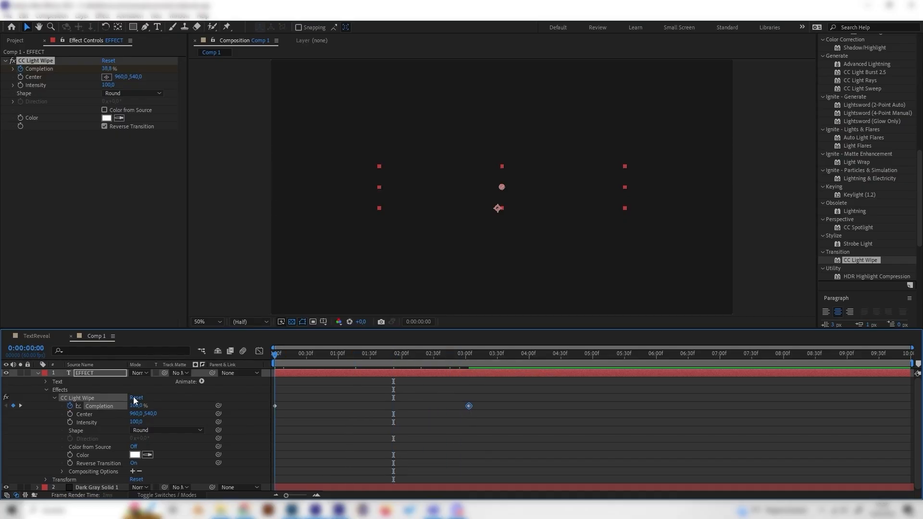
key(space)
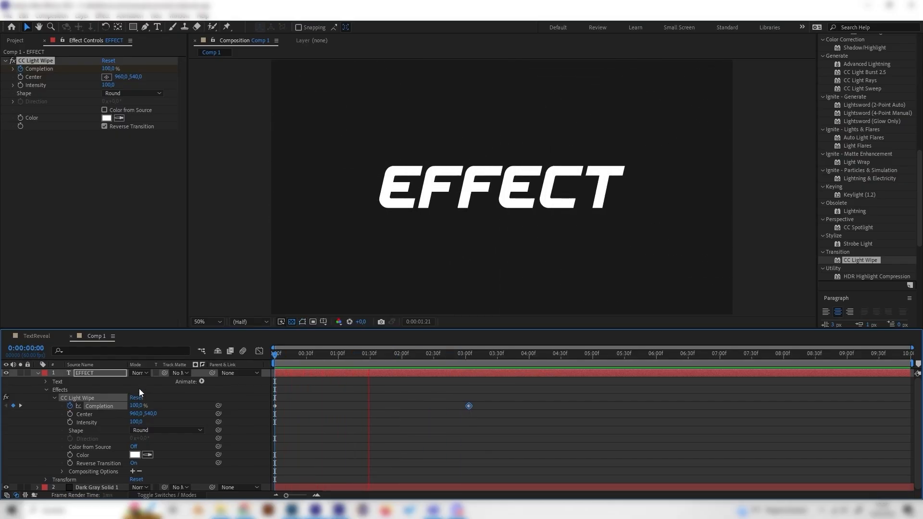
key(space)
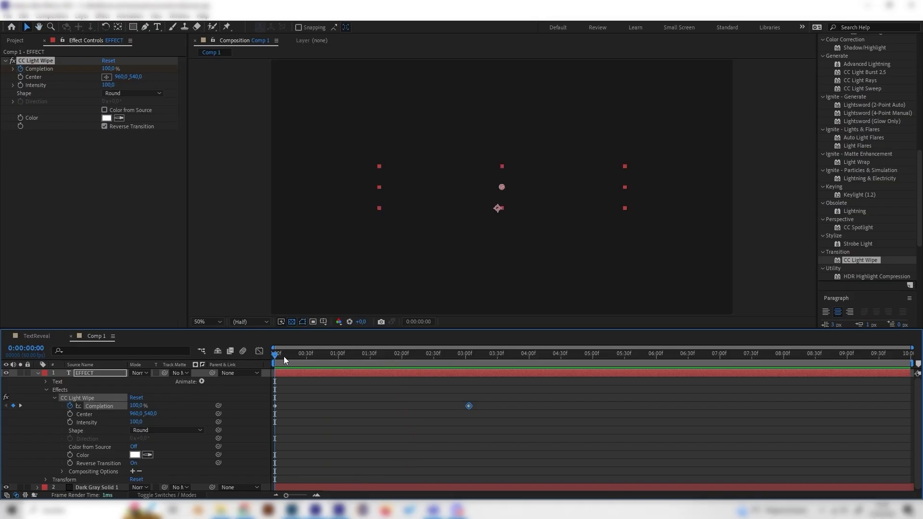
drag(285, 357, 270, 368)
key(space)
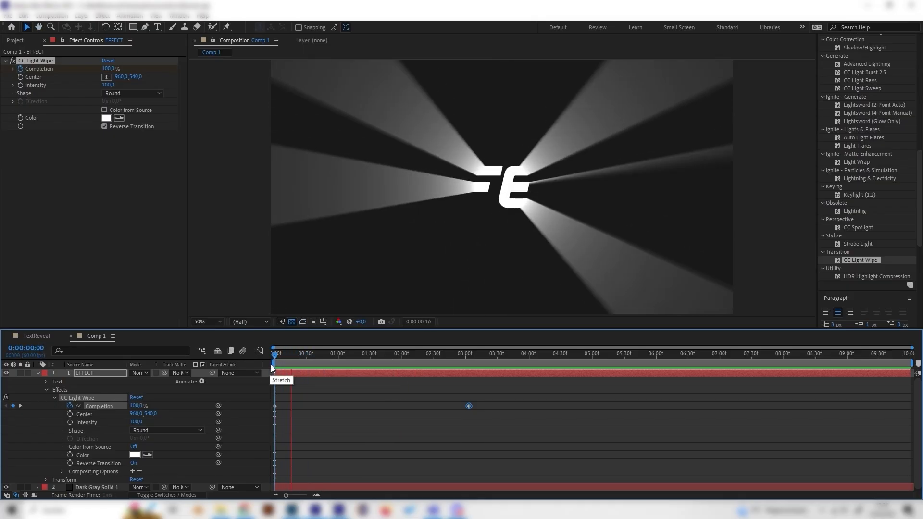
key(space)
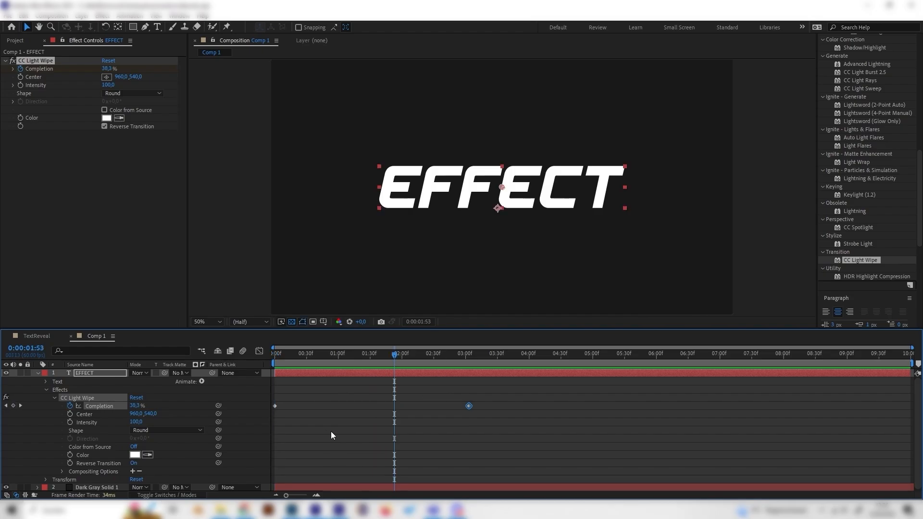
Delete the CC Light Wipe effect from the EFFECT text layer
click(80, 380)
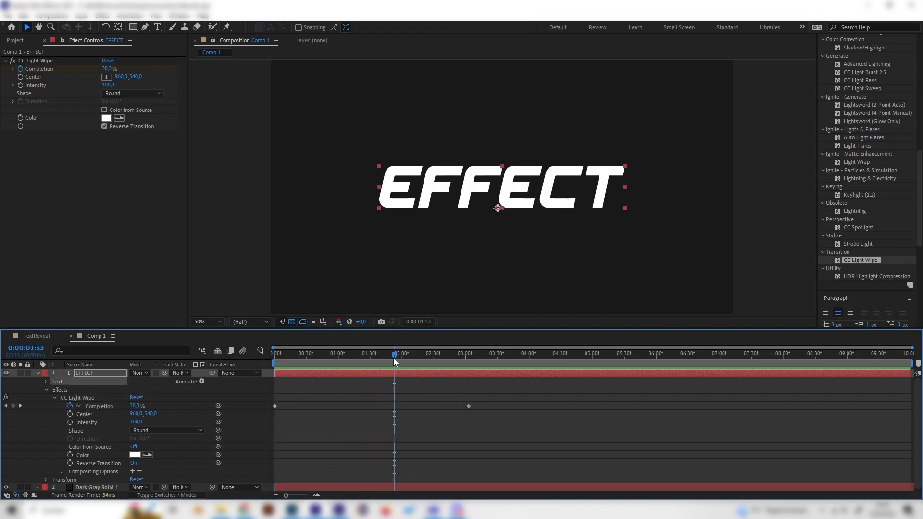
drag(394, 373, 258, 405)
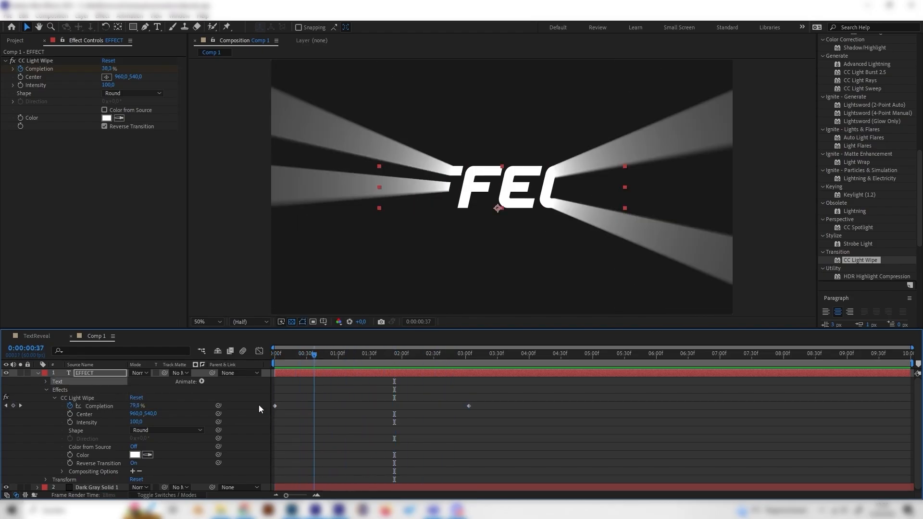
click(54, 398)
click(78, 398)
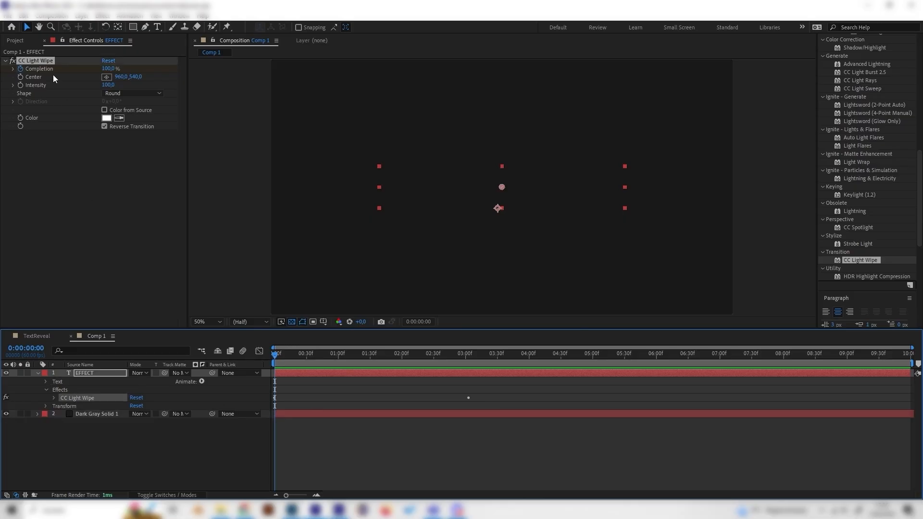
key(Delete)
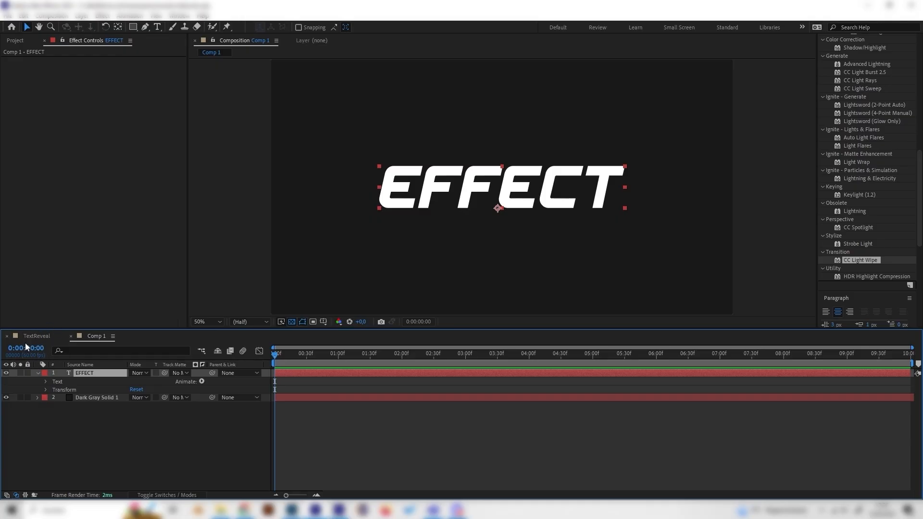
Scrub through the TextReveal composition to review the scatter reference, then return to Comp 1
click(37, 336)
drag(798, 356, 827, 360)
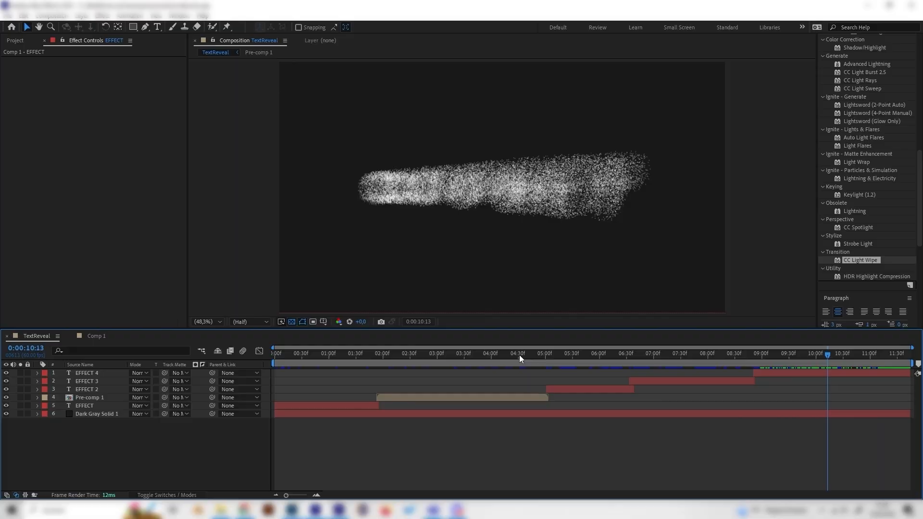
click(97, 336)
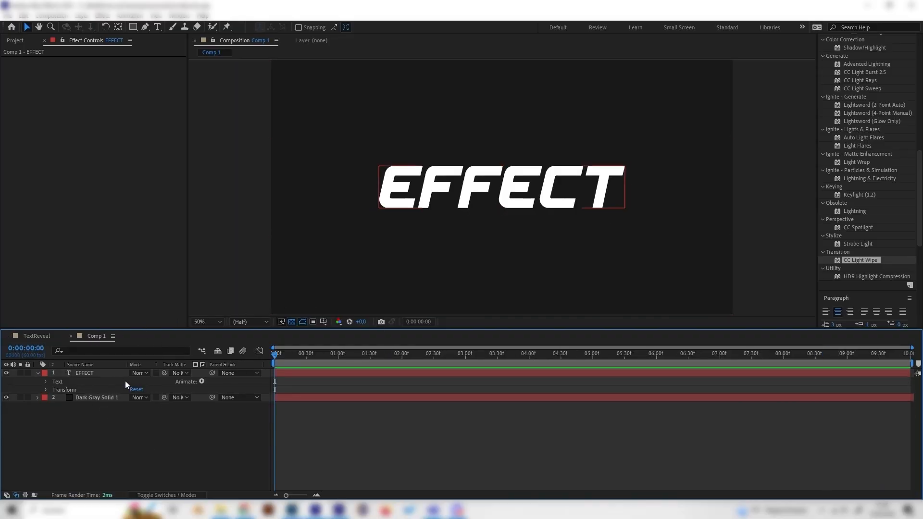
Search effects for "cc sca" and apply CC Scatterize to the EFFECT text layer
scroll(865, 175, up, 10)
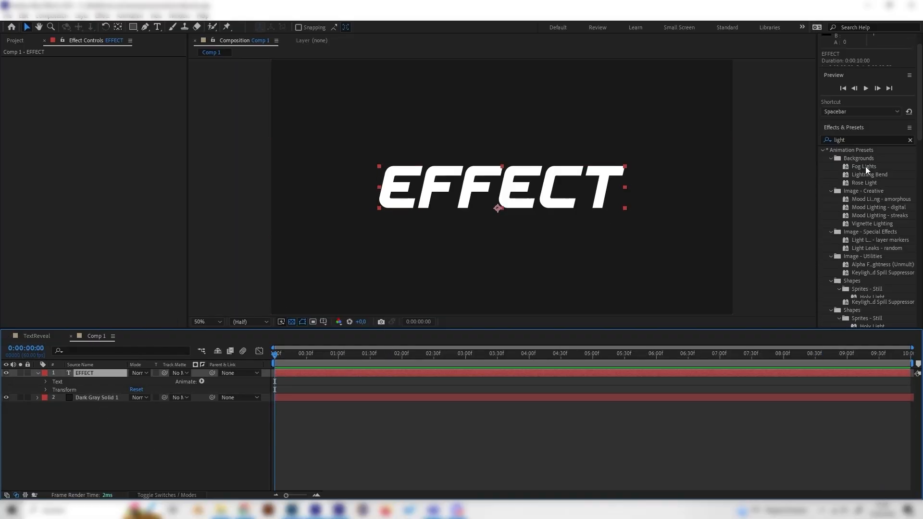
click(863, 80)
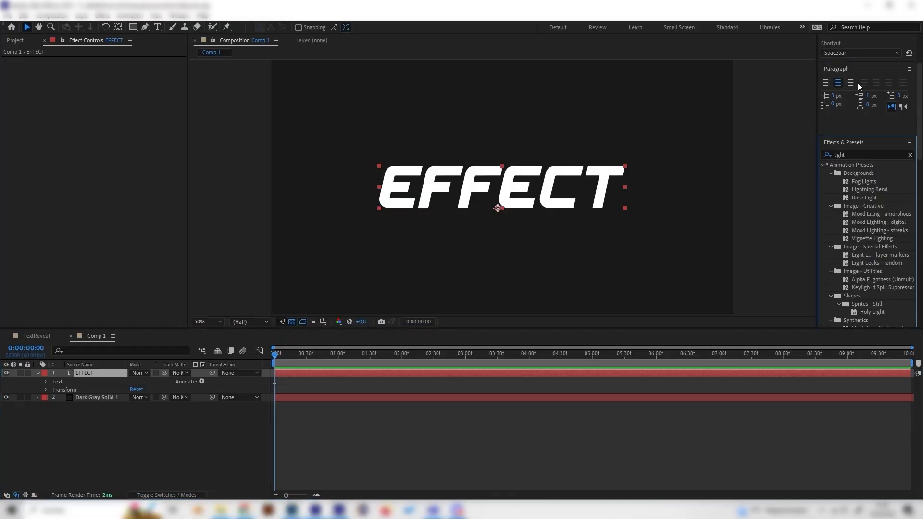
click(862, 152)
text(cc s)
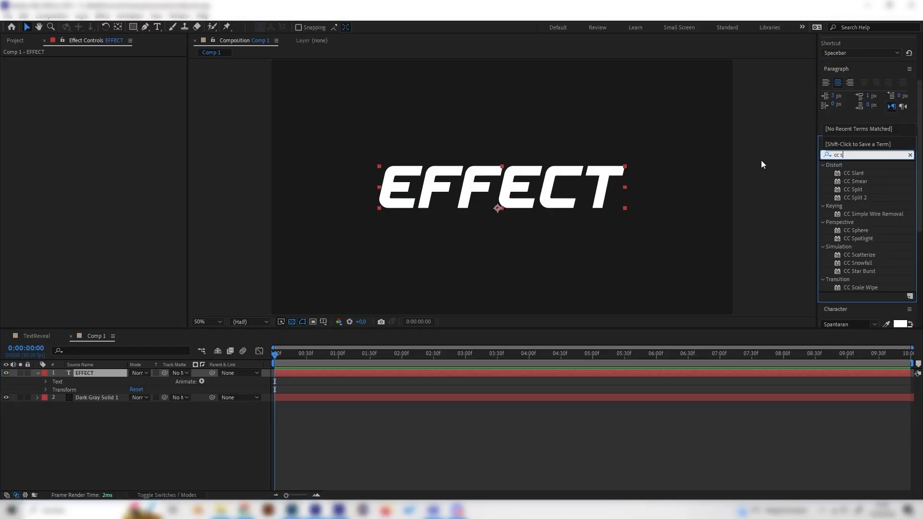
text(ca)
click(868, 173)
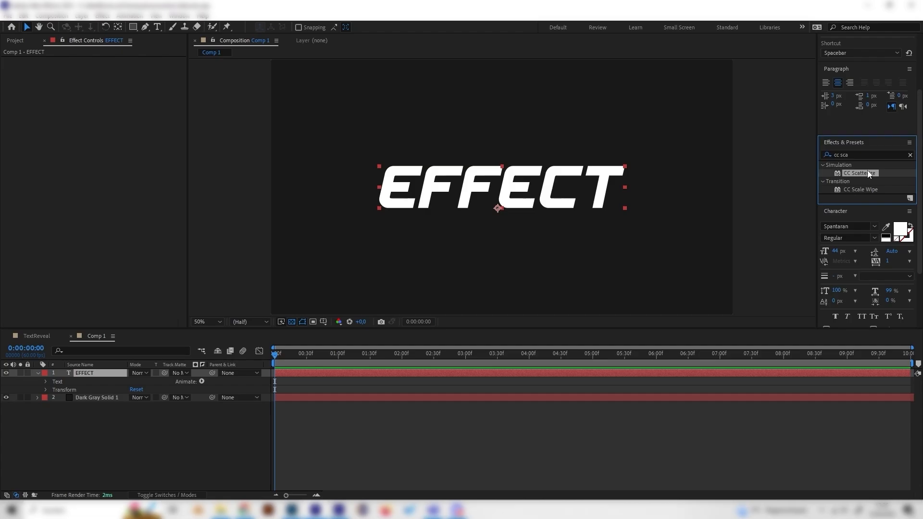
drag(874, 176, 84, 374)
At 0:00:02:31, add a keyframe for the CC Scatterize Scatter value at 0
drag(297, 357, 266, 412)
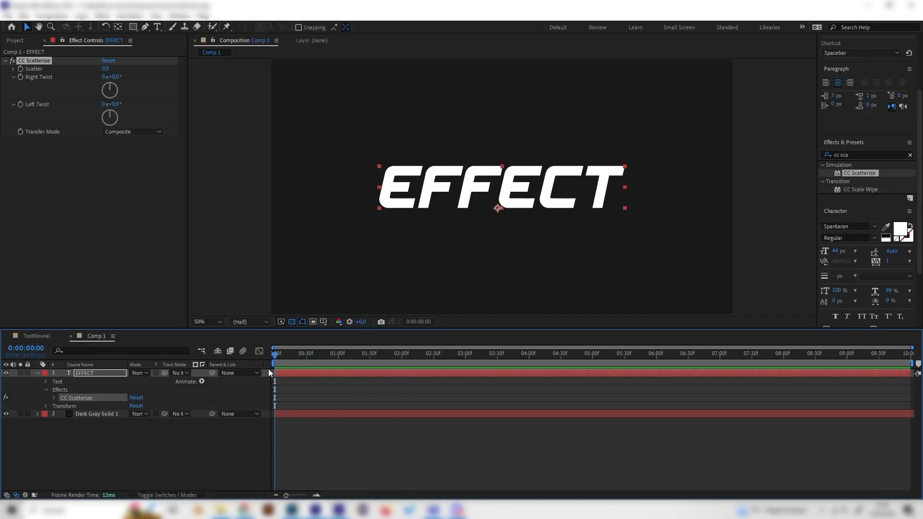
drag(279, 361, 435, 349)
click(19, 68)
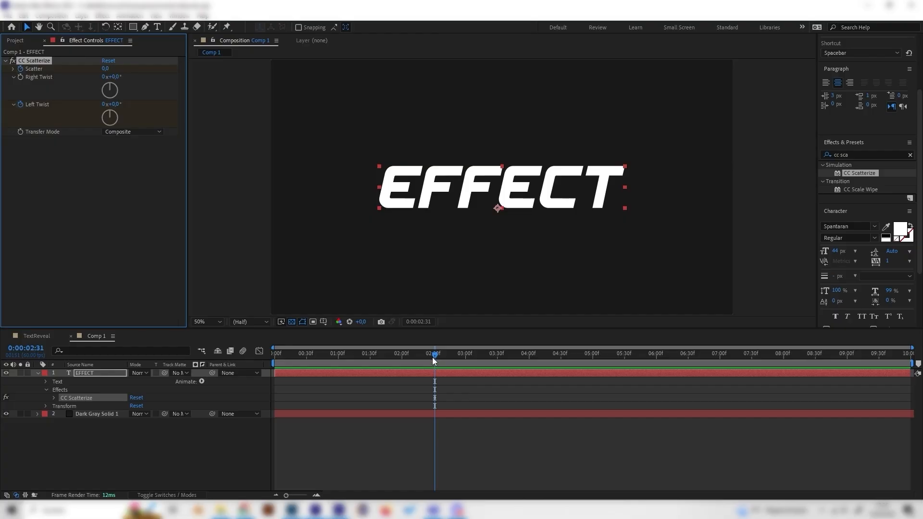
At the start of the timeline, set Scatter to 166 and Left Twist to 3 revolutions
drag(435, 355, 243, 375)
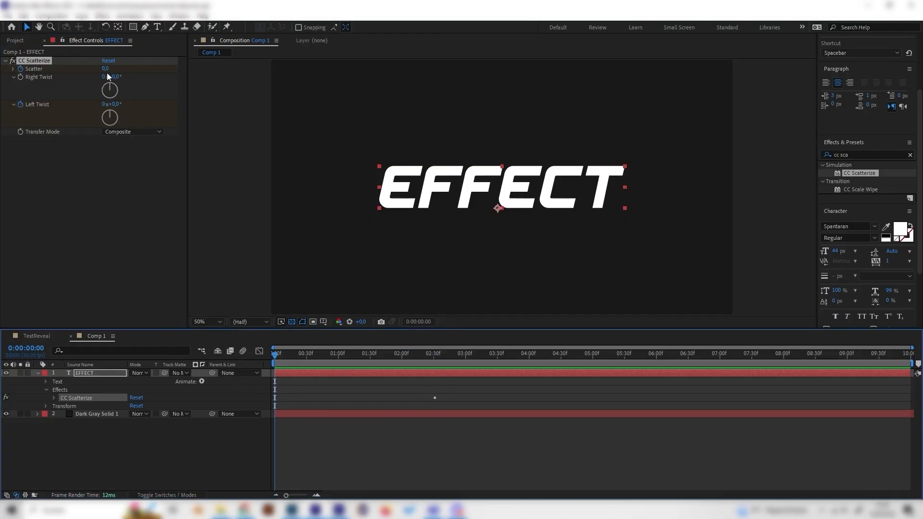
drag(104, 70, 176, 62)
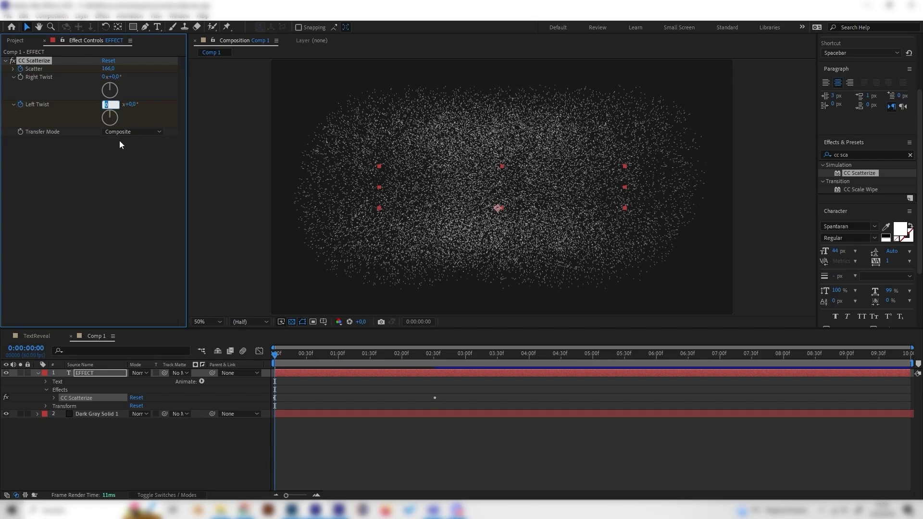
text(3)
key(Return)
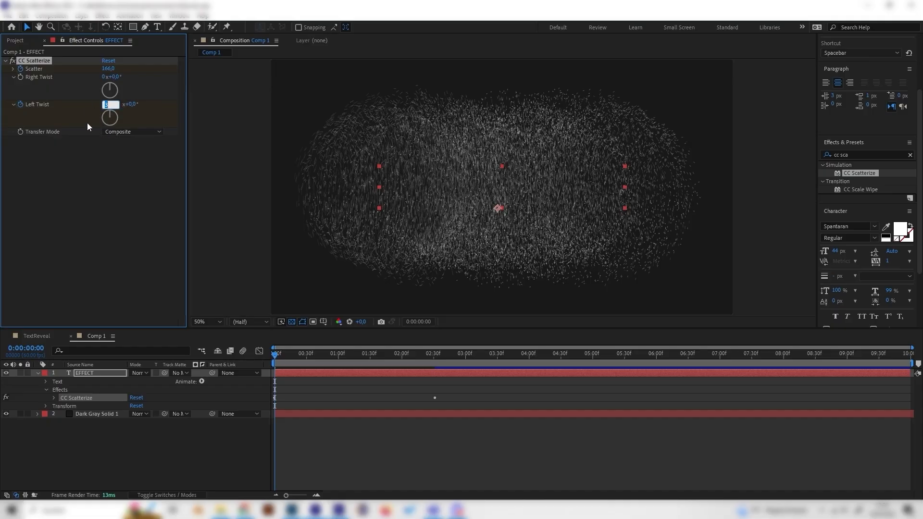
Play and scrub the timeline to preview the scatter animation
drag(277, 355, 387, 353)
key(space)
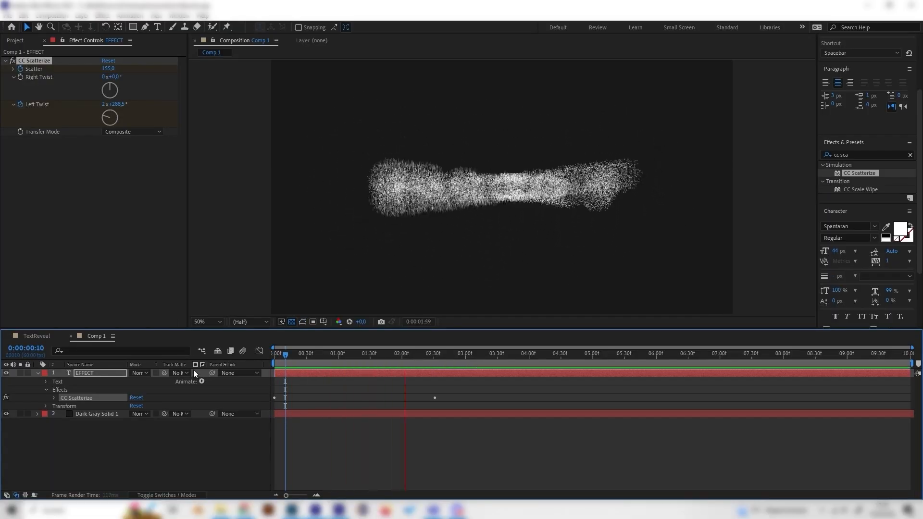
drag(370, 355, 352, 382)
Expand CC Scatterize, open the Graph Editor, and apply Easy Ease to the Scatter keyframes
click(87, 374)
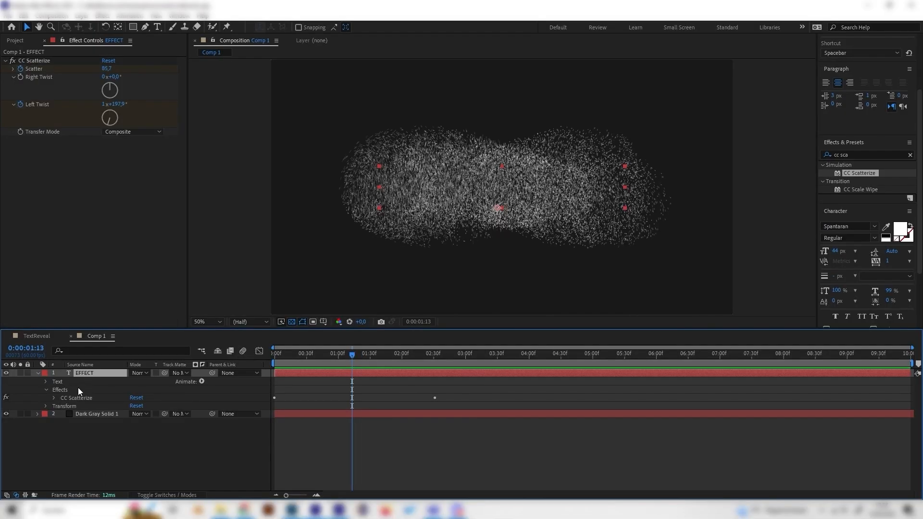
click(79, 398)
drag(359, 356, 438, 366)
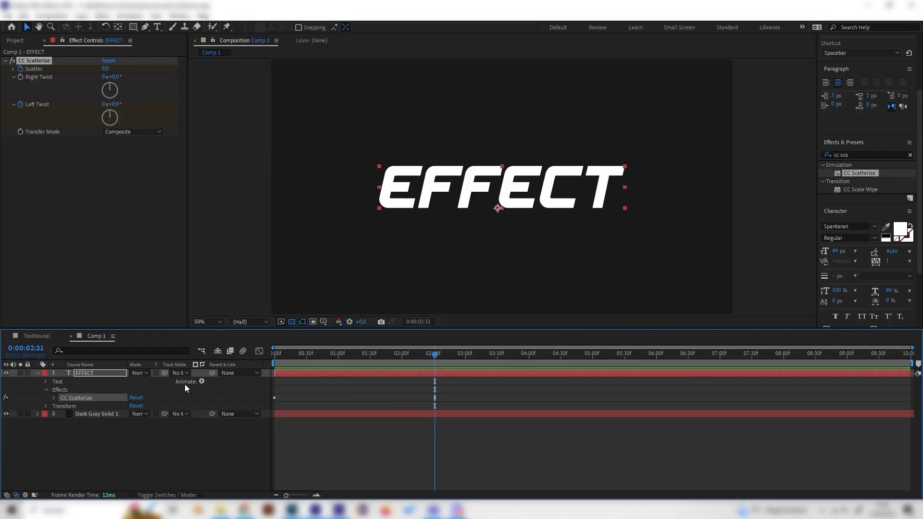
click(53, 398)
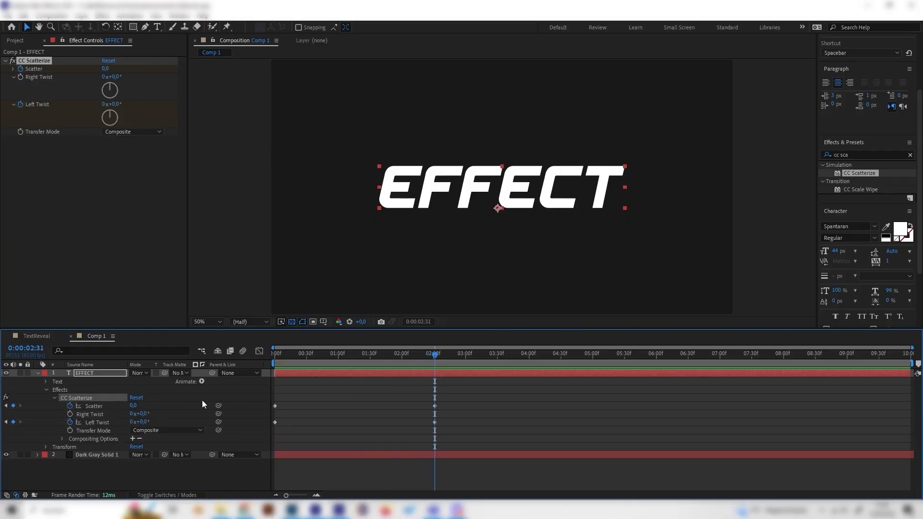
click(156, 420)
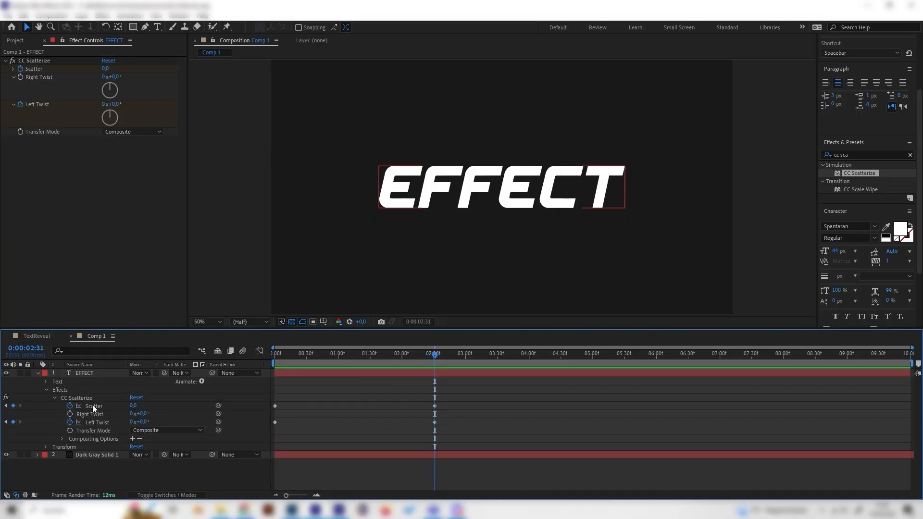
click(92, 406)
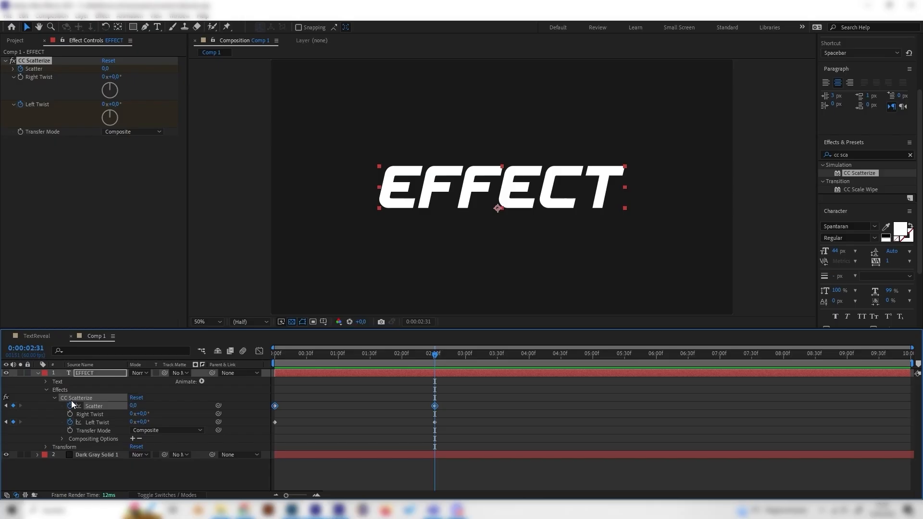
click(260, 351)
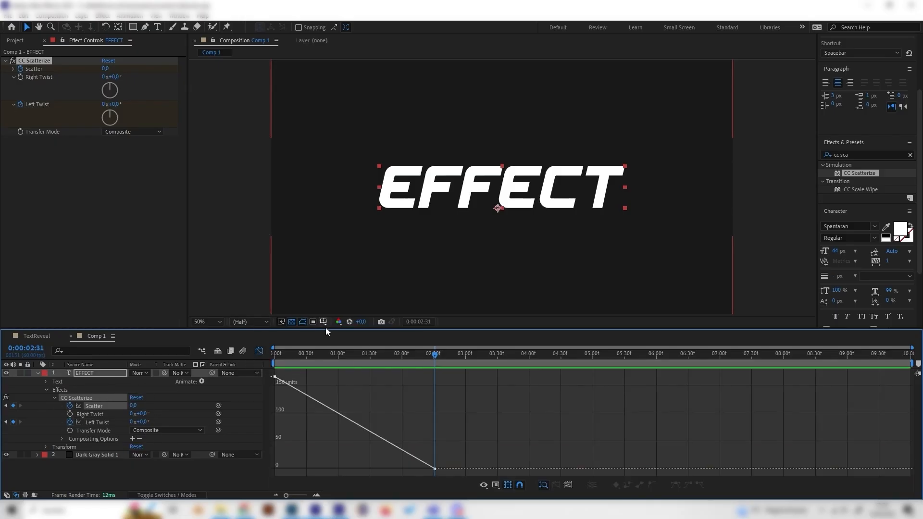
click(102, 406)
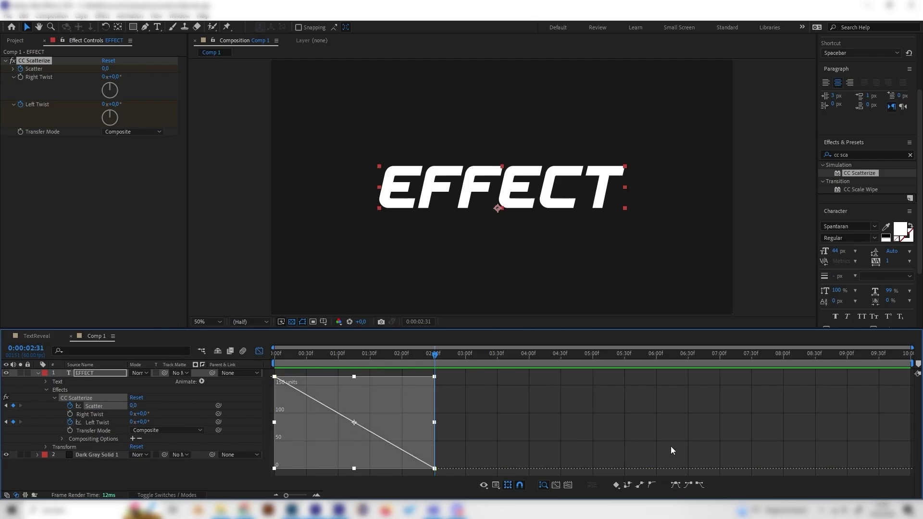
click(675, 485)
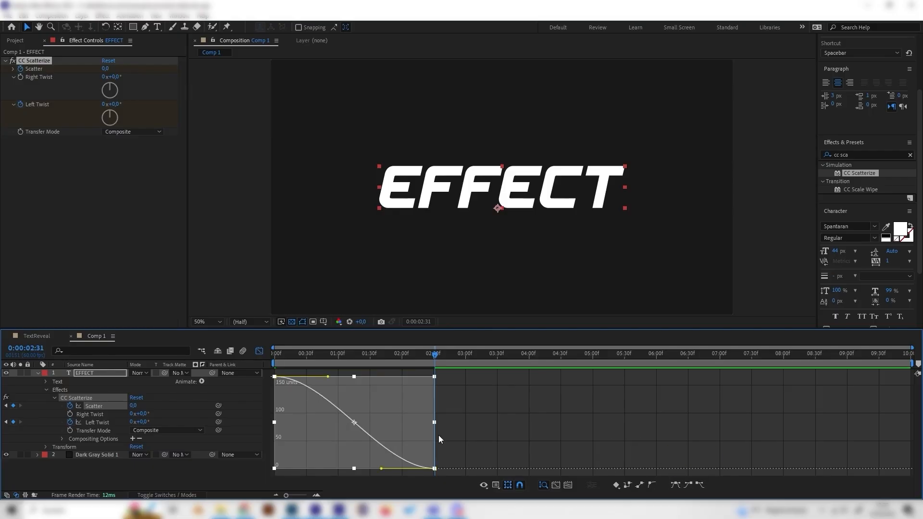
Lengthen the influence handle of the final Scatter keyframe to slow the ease-in
drag(285, 362, 398, 358)
click(492, 449)
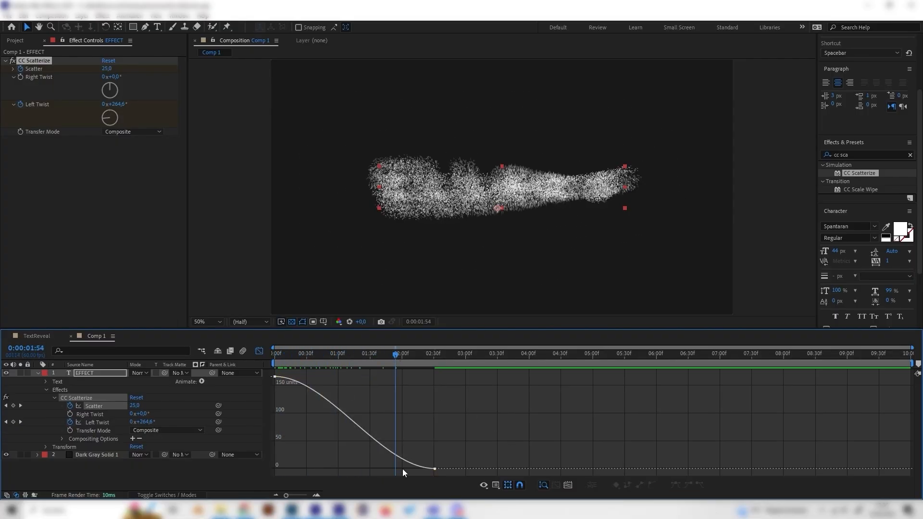
click(435, 469)
drag(382, 469, 319, 471)
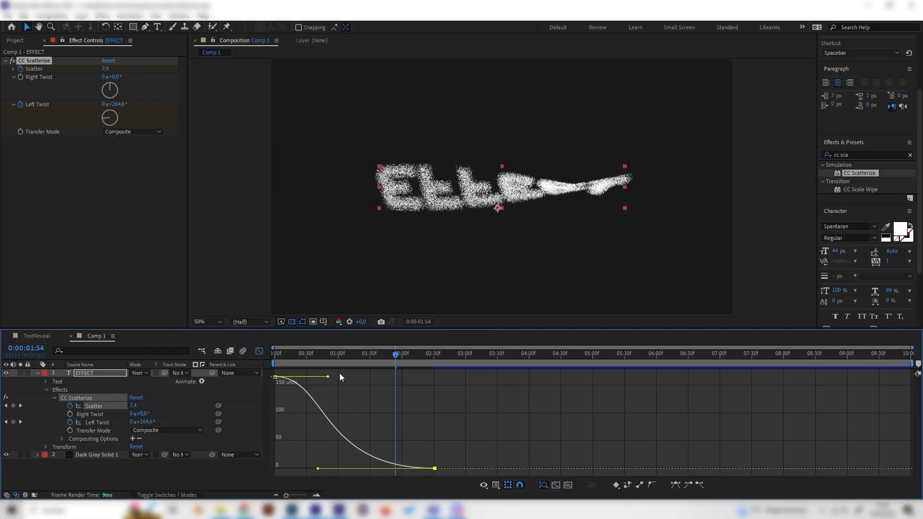
Preview the scatter reveal from the beginning
key(Home)
key(space)
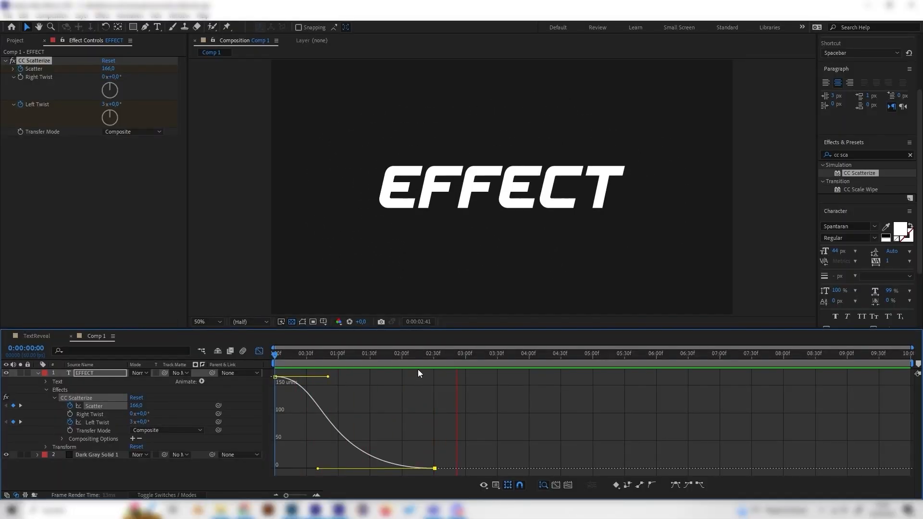
key(space)
key(space)
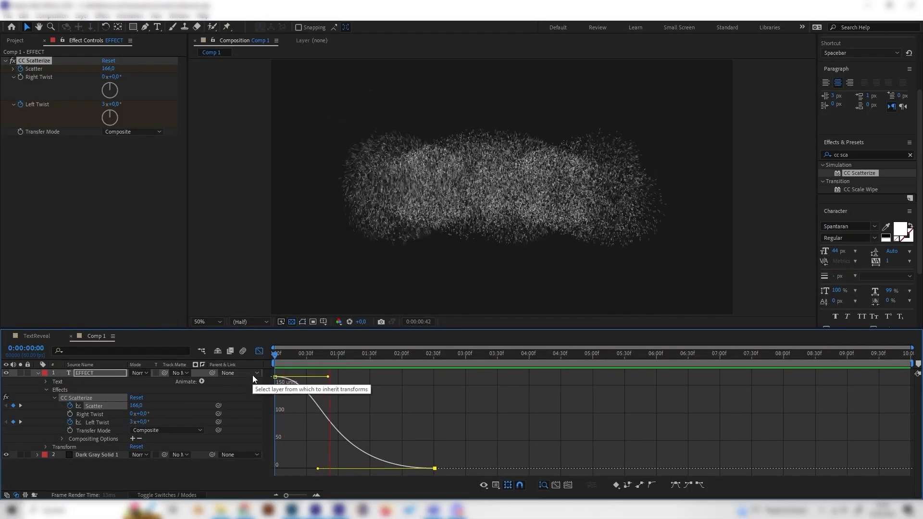
Apply Easy Ease to the Left Twist keyframes and lengthen the final keyframe's incoming influence handle
click(433, 357)
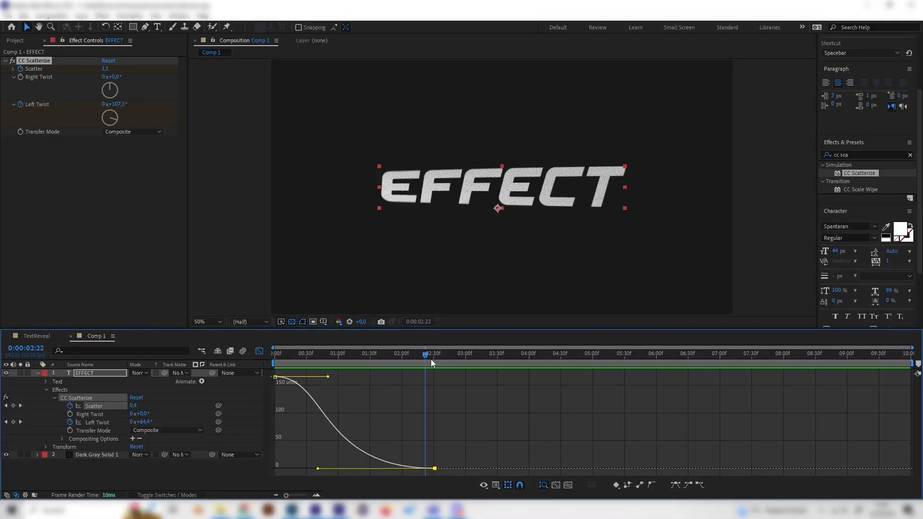
click(117, 422)
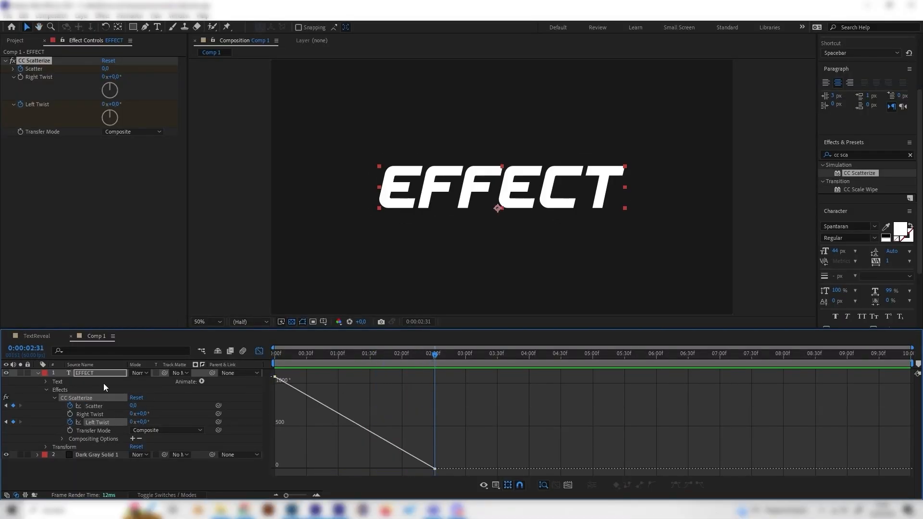
click(111, 466)
click(102, 421)
click(91, 423)
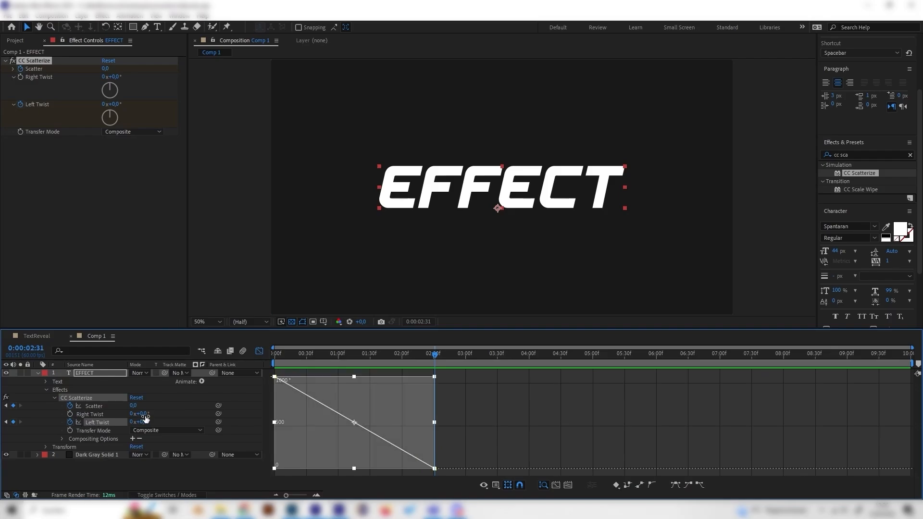
click(675, 485)
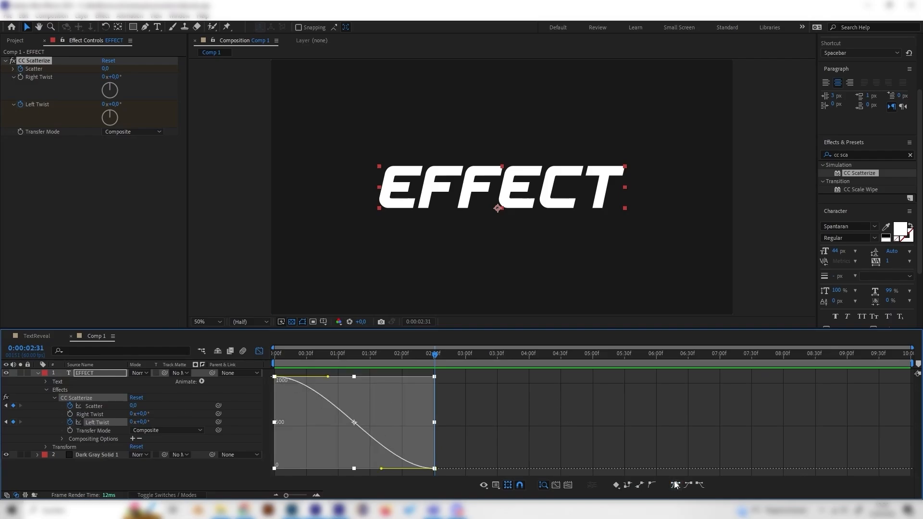
click(435, 468)
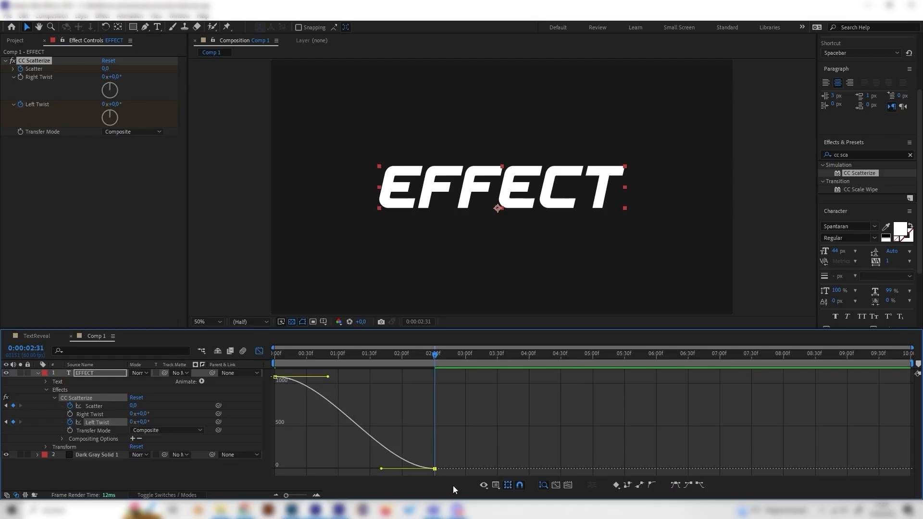
drag(380, 469, 331, 468)
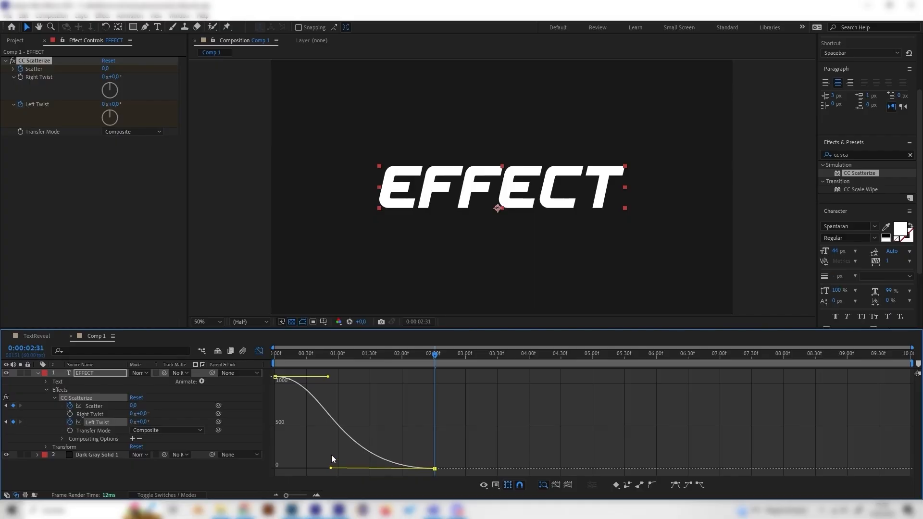
Preview the eased scatter animation from the start and briefly view the TextReveal composition
key(Home)
key(space)
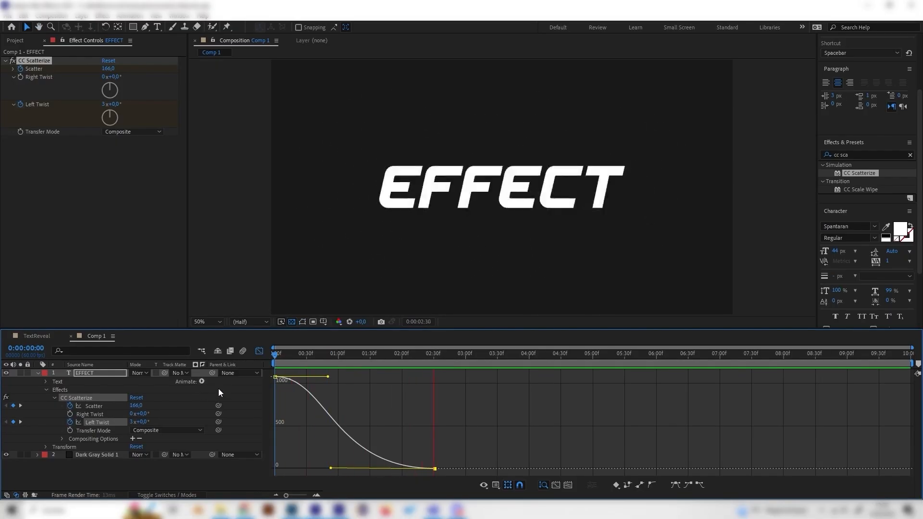
key(space)
key(space)
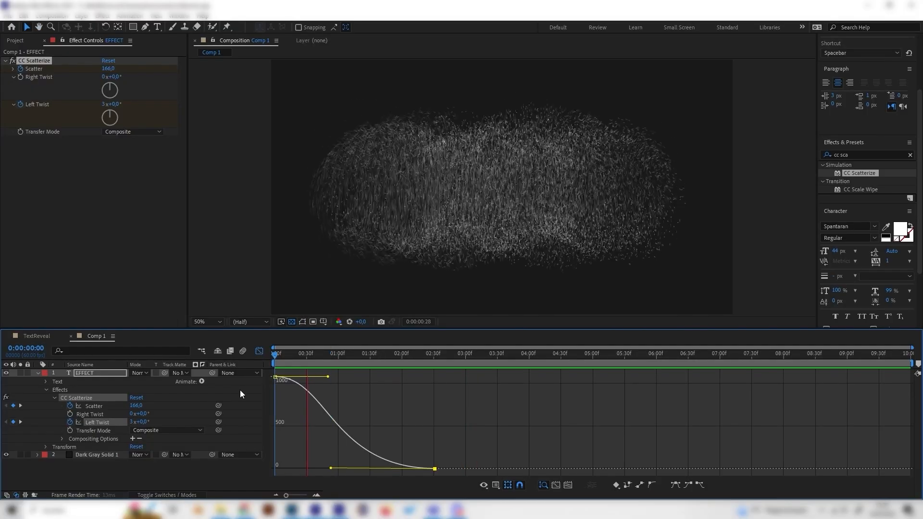
drag(363, 351, 686, 355)
click(57, 332)
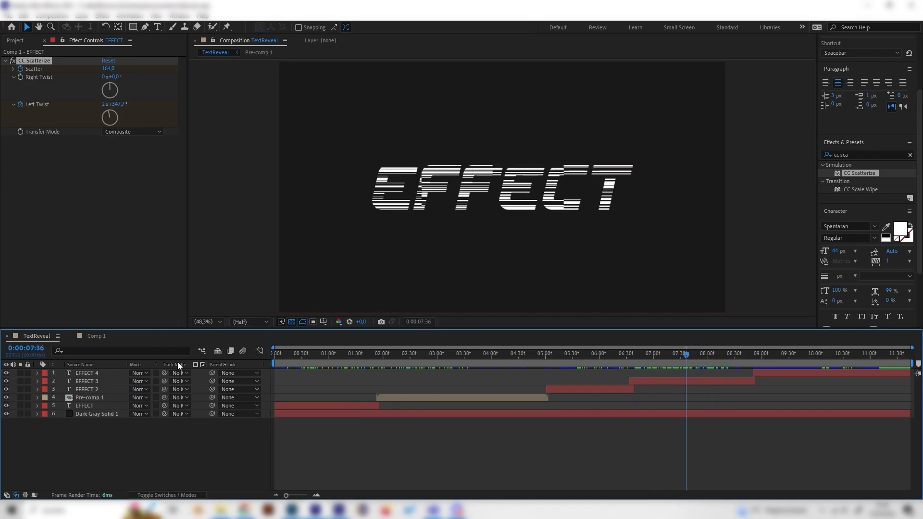
click(99, 337)
Delete the CC Scatterize effect from the EFFECT text layer
click(91, 375)
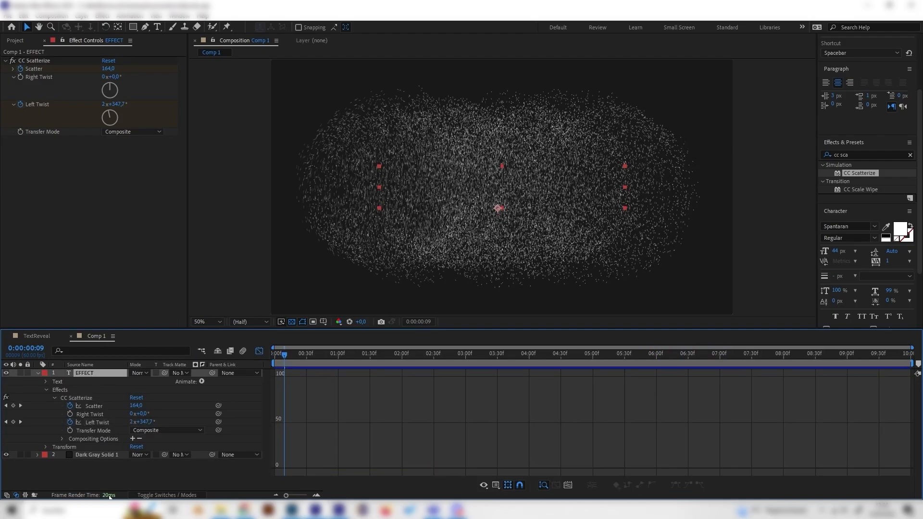
click(33, 62)
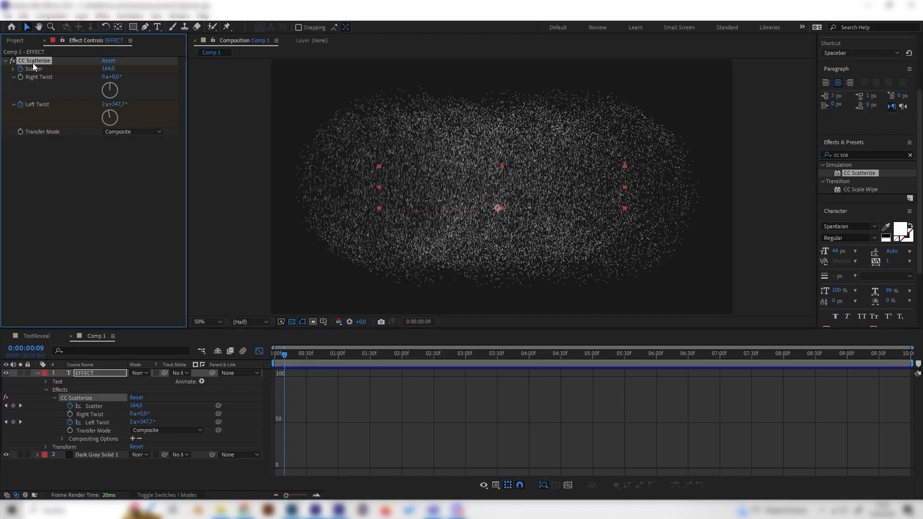
key(Delete)
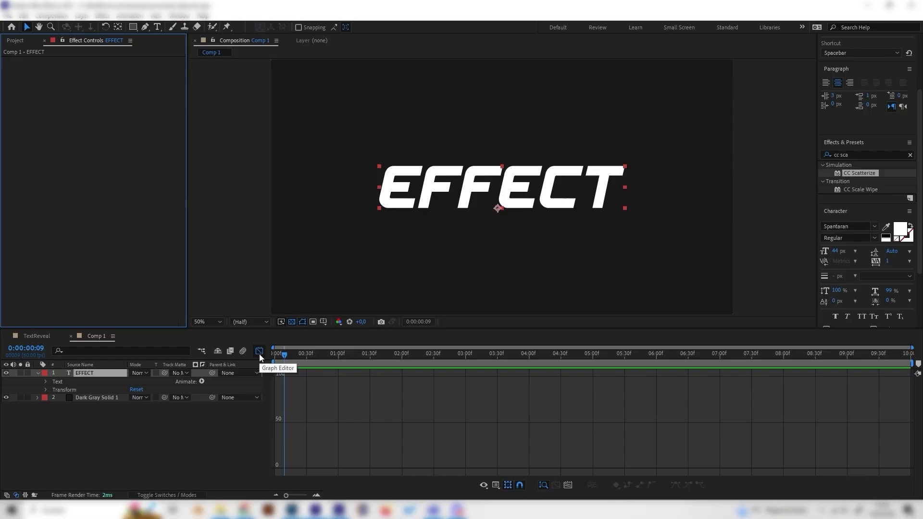
Close the Graph Editor, search the effects for "block", and apply Block Dissolve to the EFFECT layer
click(260, 352)
click(259, 351)
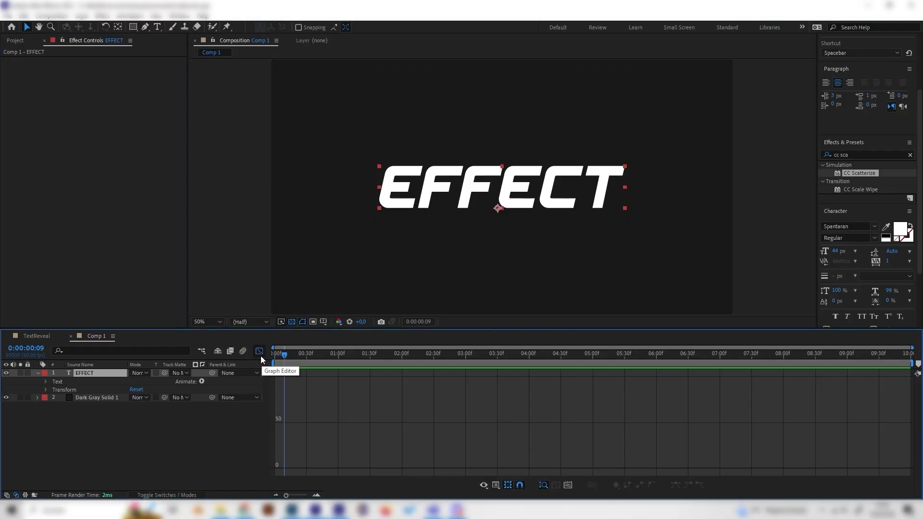
click(260, 355)
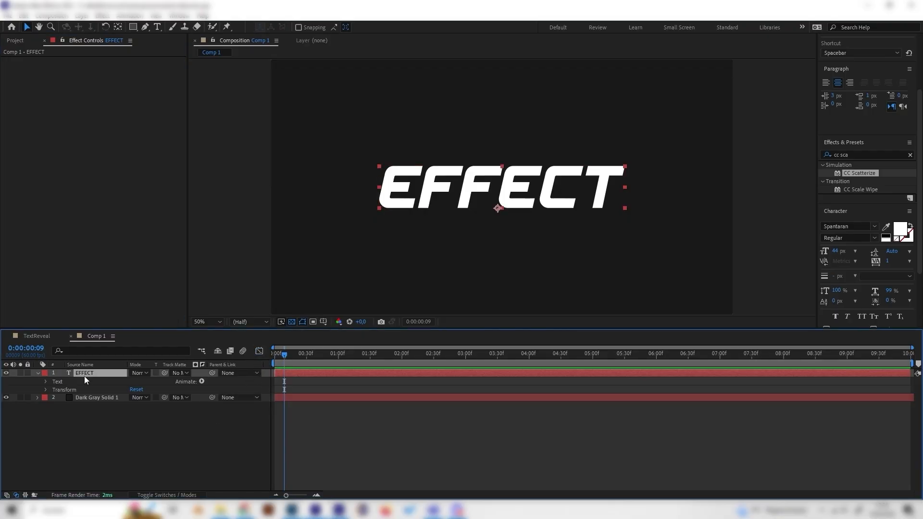
scroll(837, 203, up, 1)
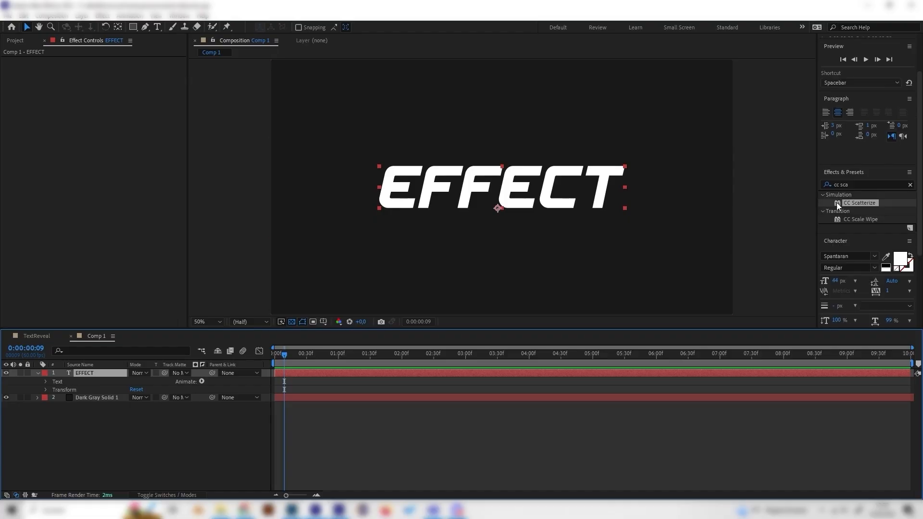
click(861, 183)
text(blo)
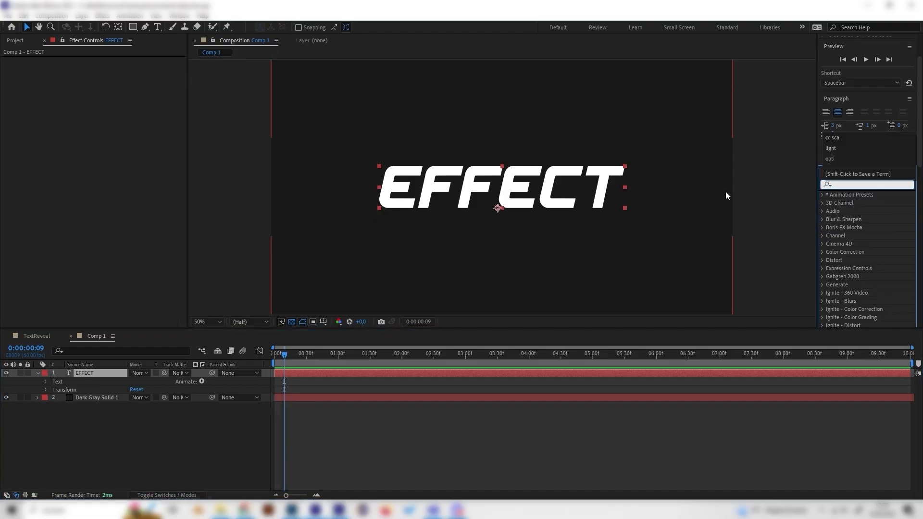
text(ck)
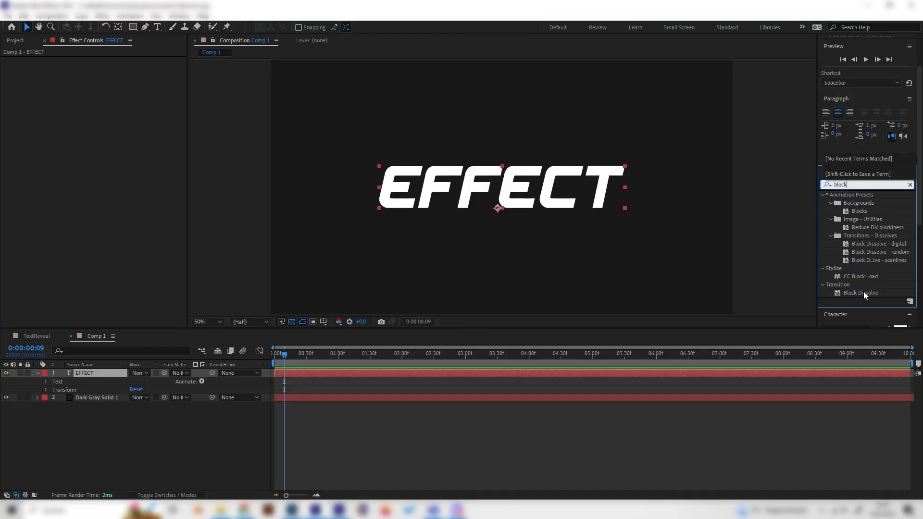
click(861, 292)
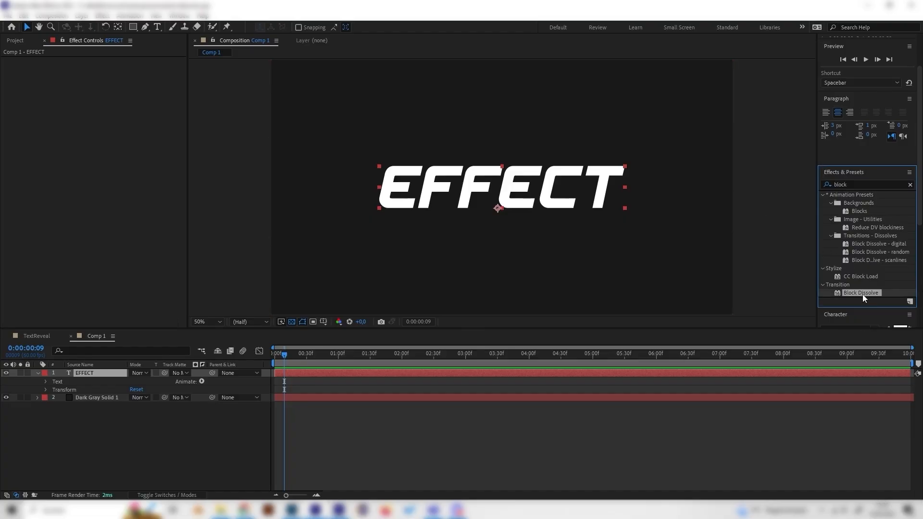
drag(862, 291, 100, 373)
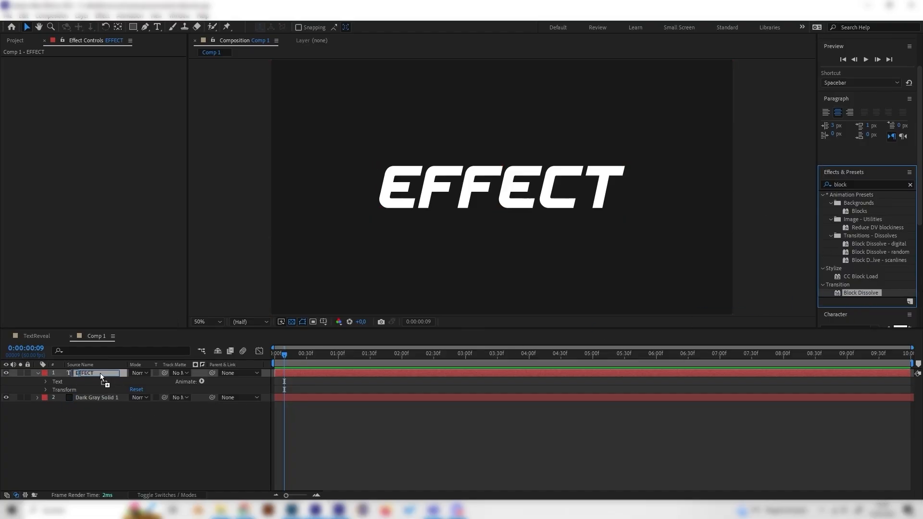
Keyframe Block Dissolve's Transition Completion from 100% at the start to 0% at 2:30
drag(310, 357, 227, 368)
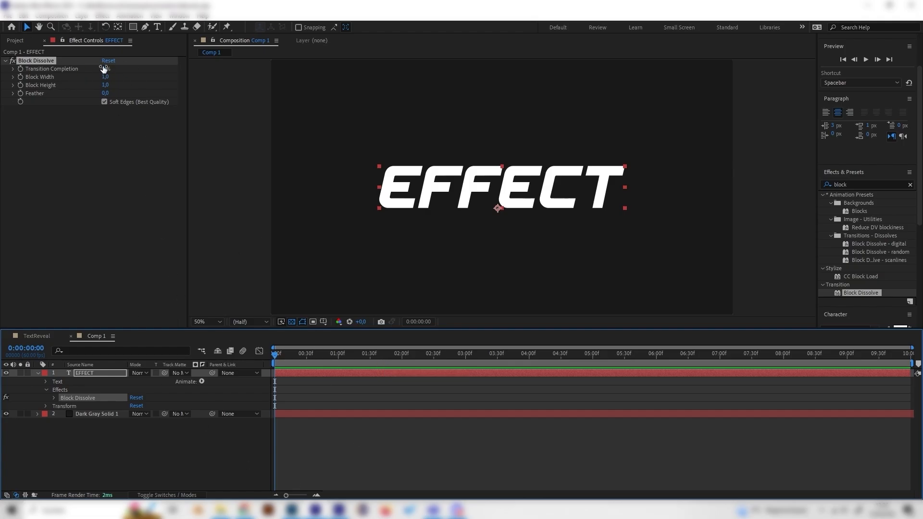
drag(103, 70, 192, 67)
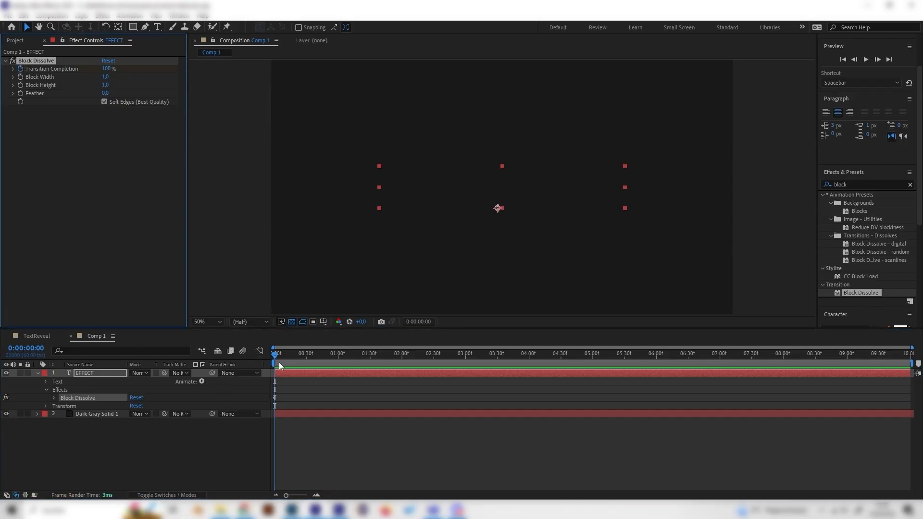
drag(283, 353, 434, 354)
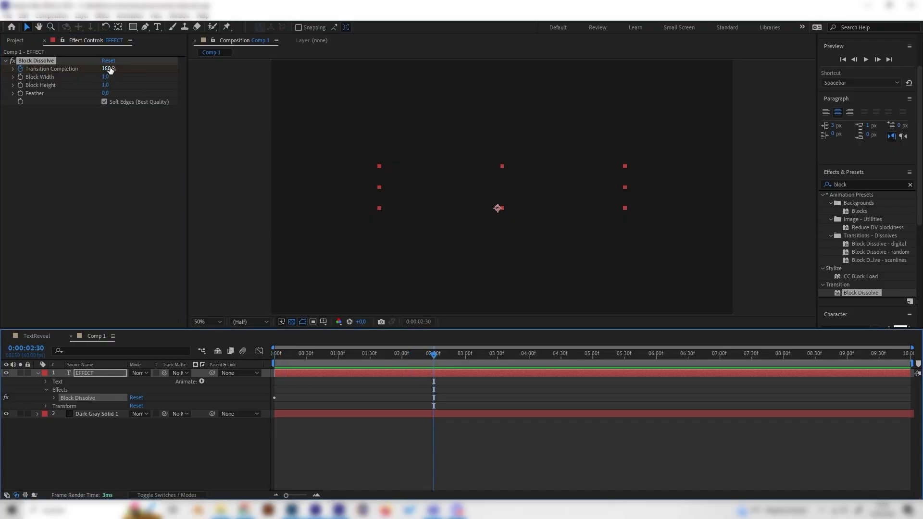
drag(110, 69, 42, 73)
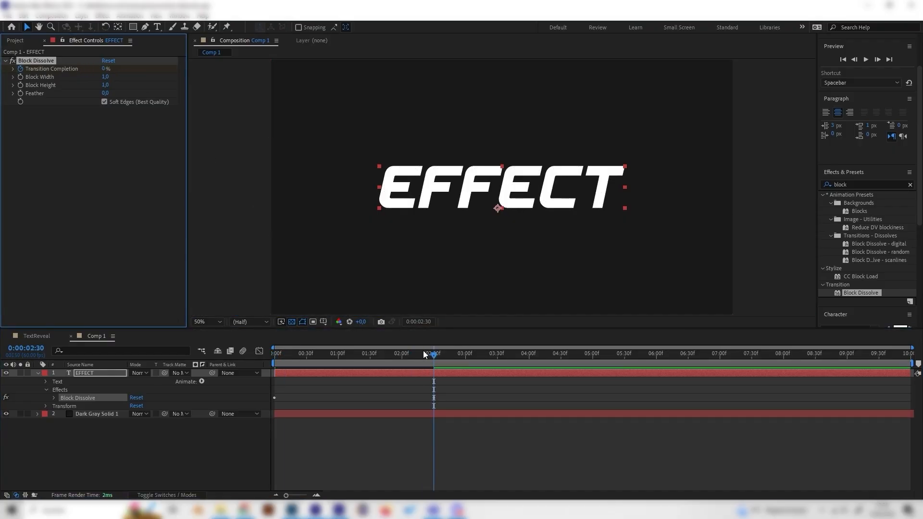
Turn off Block Dissolve's Soft Edges option while inspecting the dissolve at 1:00
drag(426, 355, 338, 387)
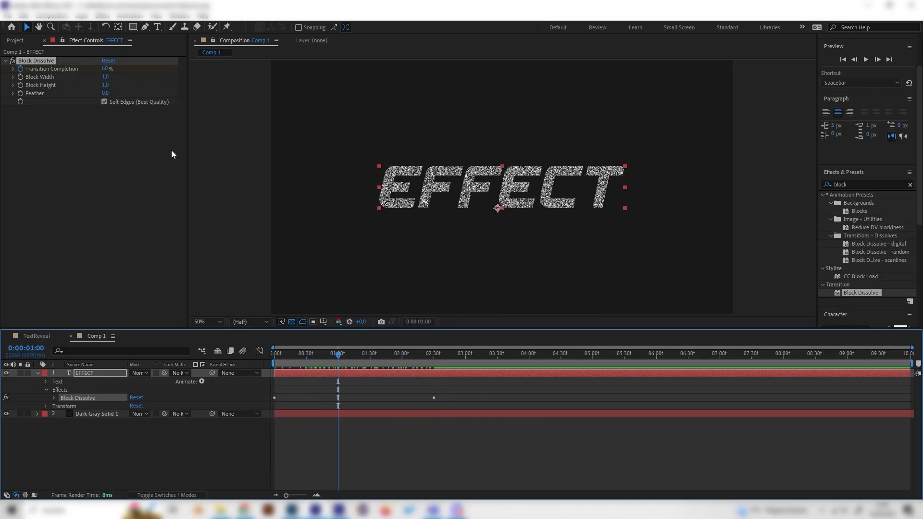
click(104, 102)
key(slash)
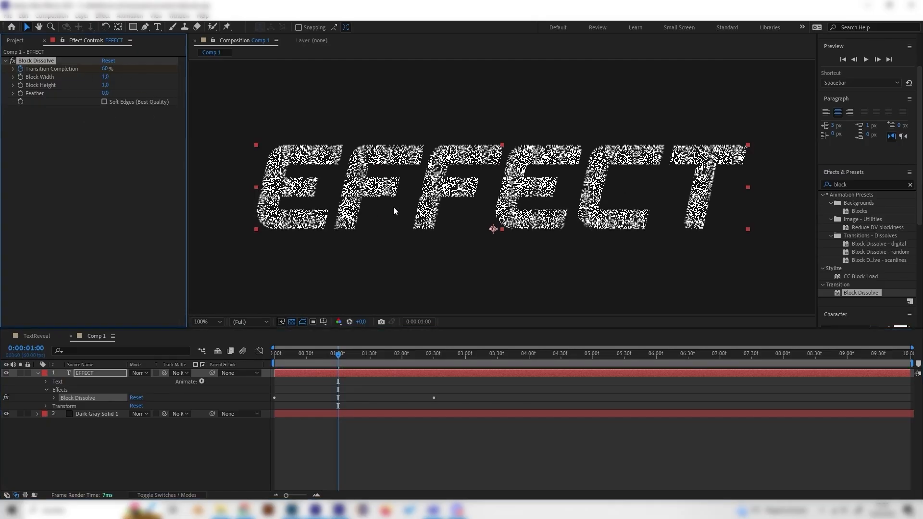
click(104, 102)
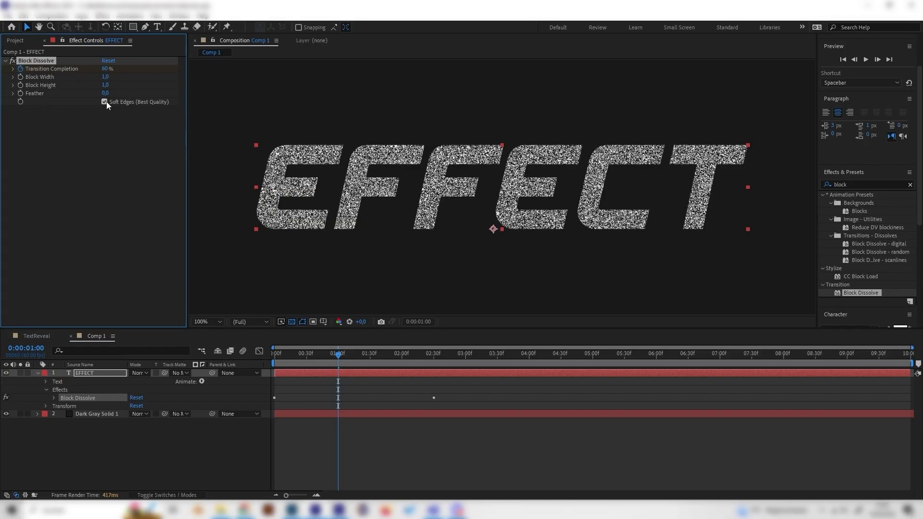
drag(339, 360, 221, 374)
key(comma)
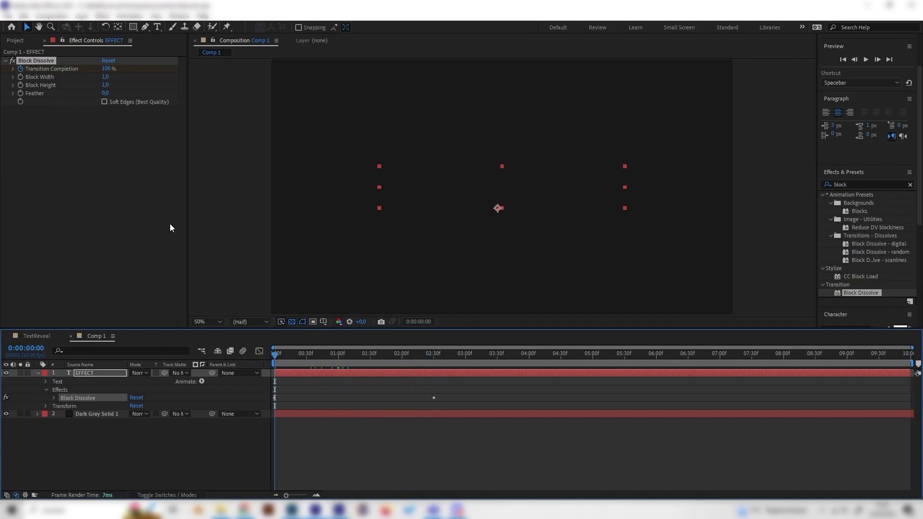
Set Block Height to 3 and keyframe Block Width from 1 at the start to 600 at 2:31
click(104, 85)
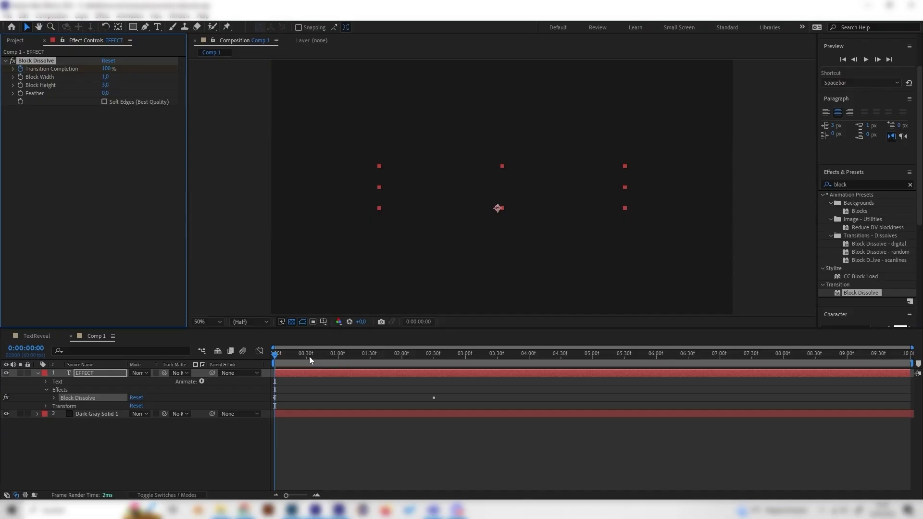
drag(310, 356, 249, 376)
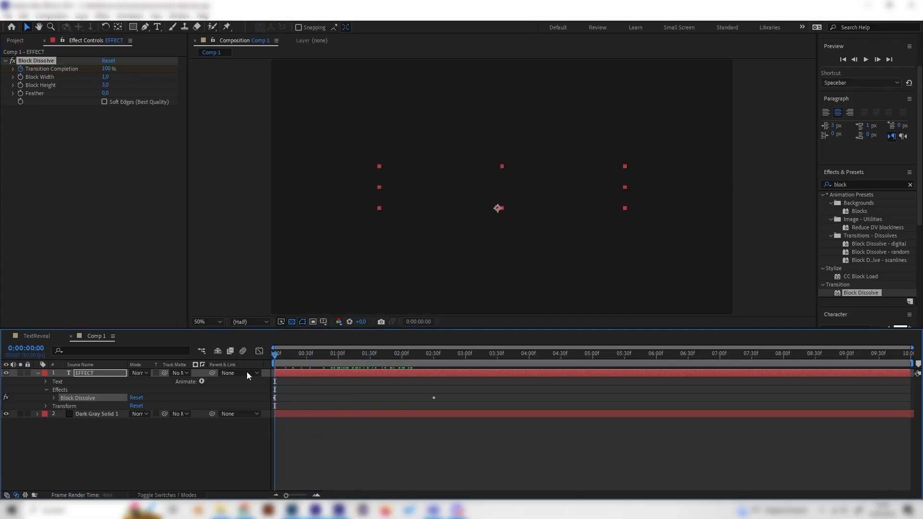
click(27, 74)
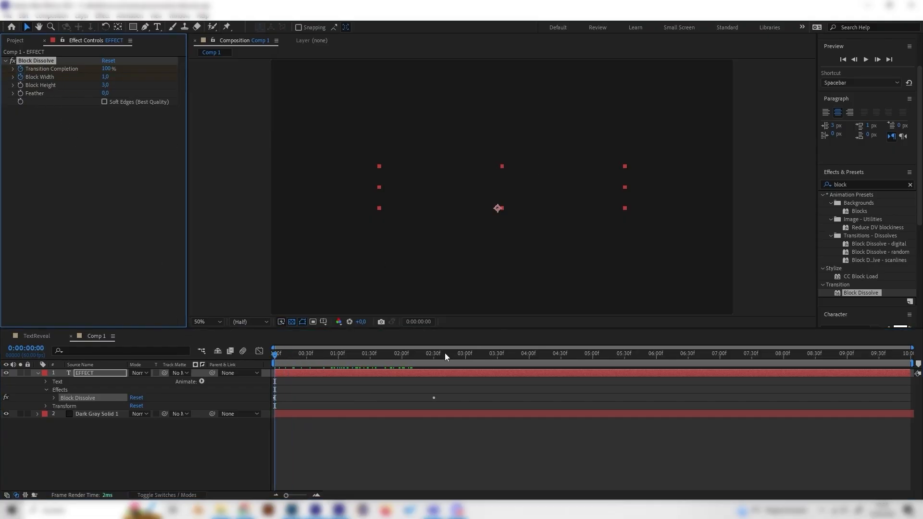
mouse_move(445, 353)
mouse_down()
mouse_move(414, 359)
mouse_move(434, 354)
mouse_up()
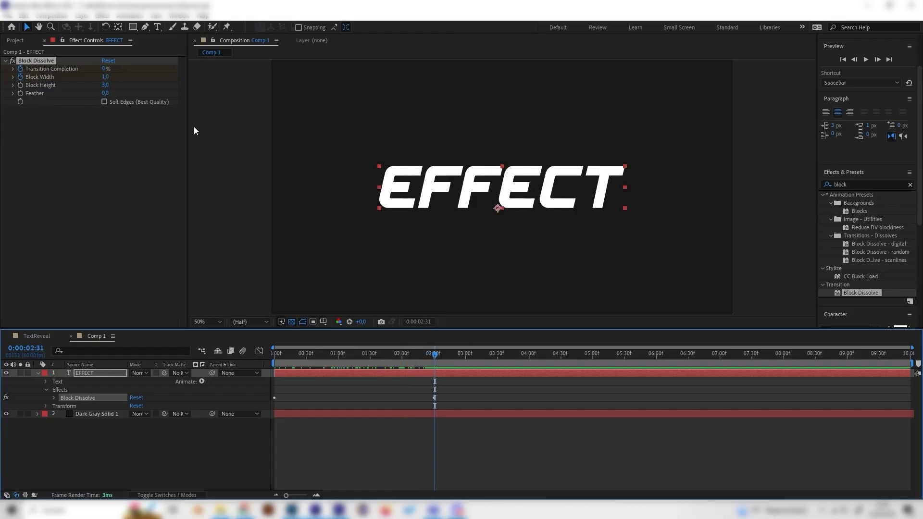
click(106, 77)
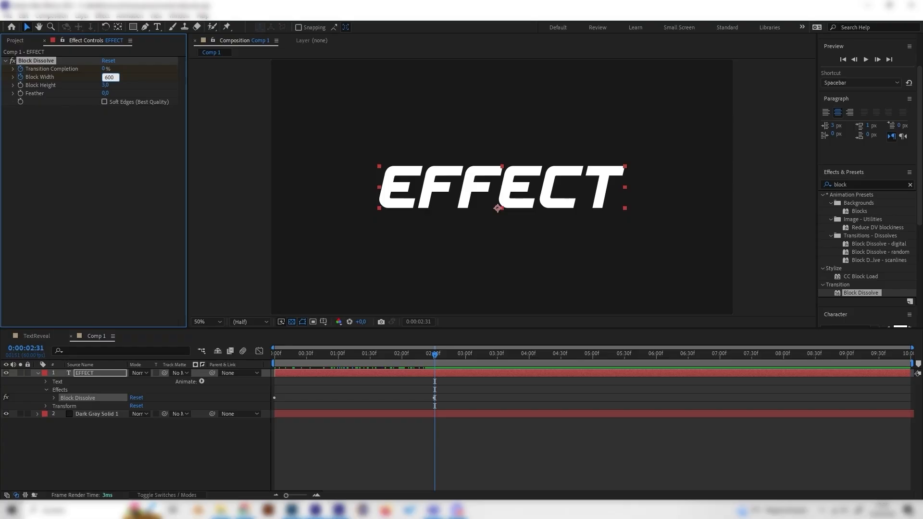
key(Return)
Preview the block dissolve reveal from the beginning
drag(413, 357, 271, 378)
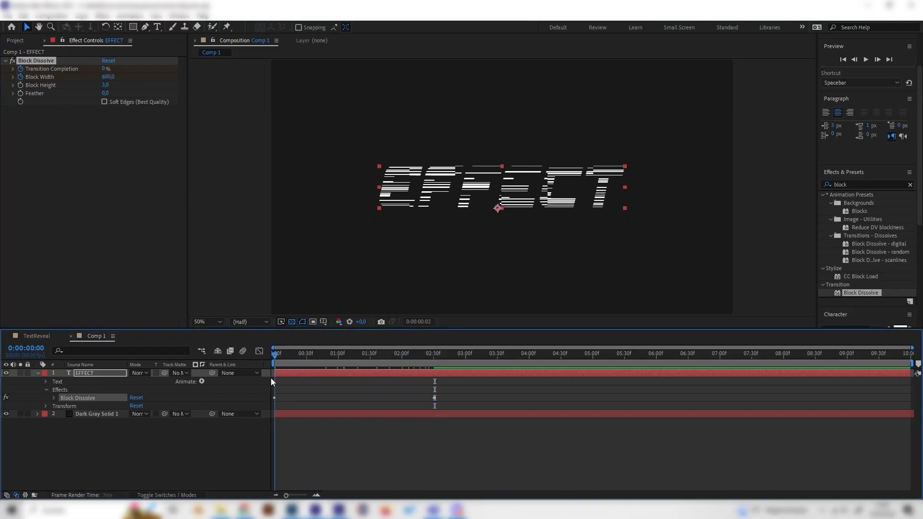
key(space)
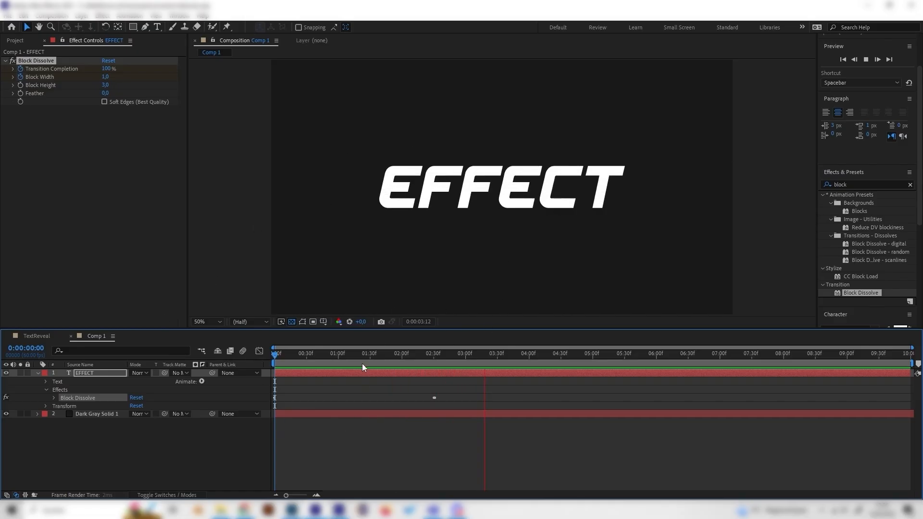
key(space)
key(space)
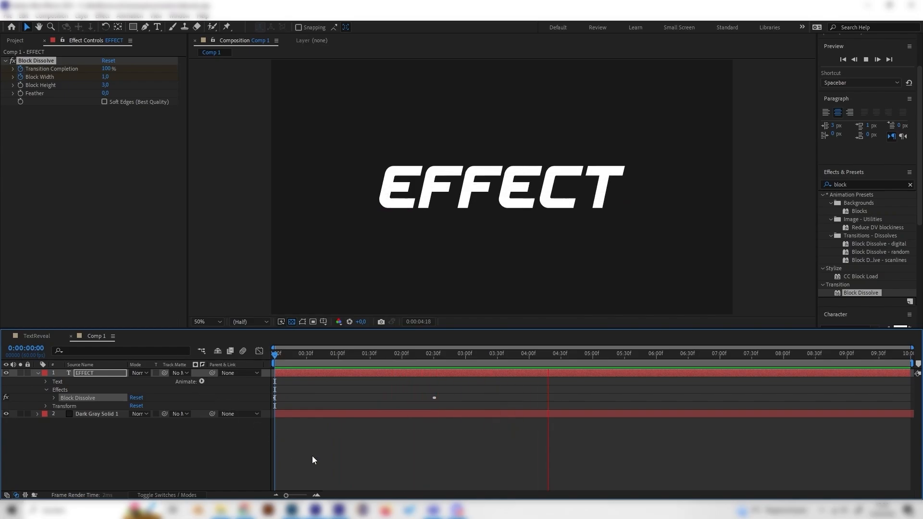
Switch to the TextReveal composition and play its preview
key(space)
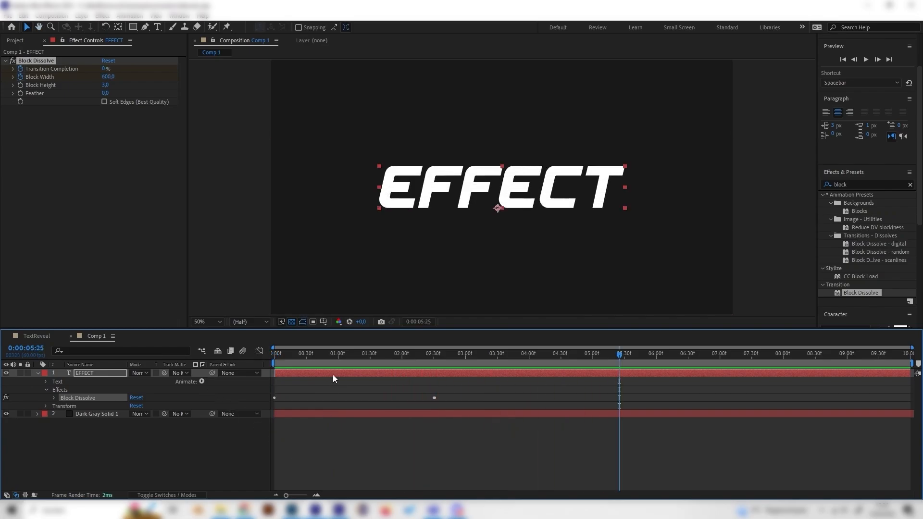
click(29, 337)
key(space)
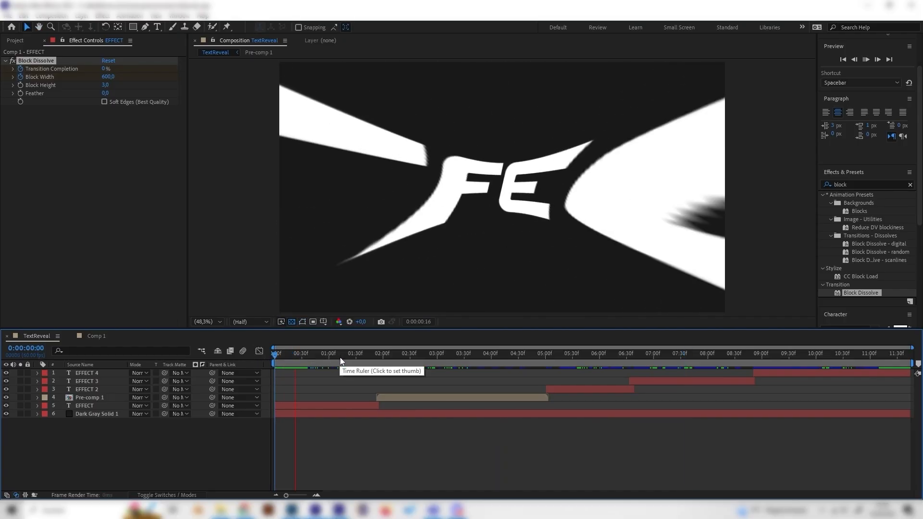